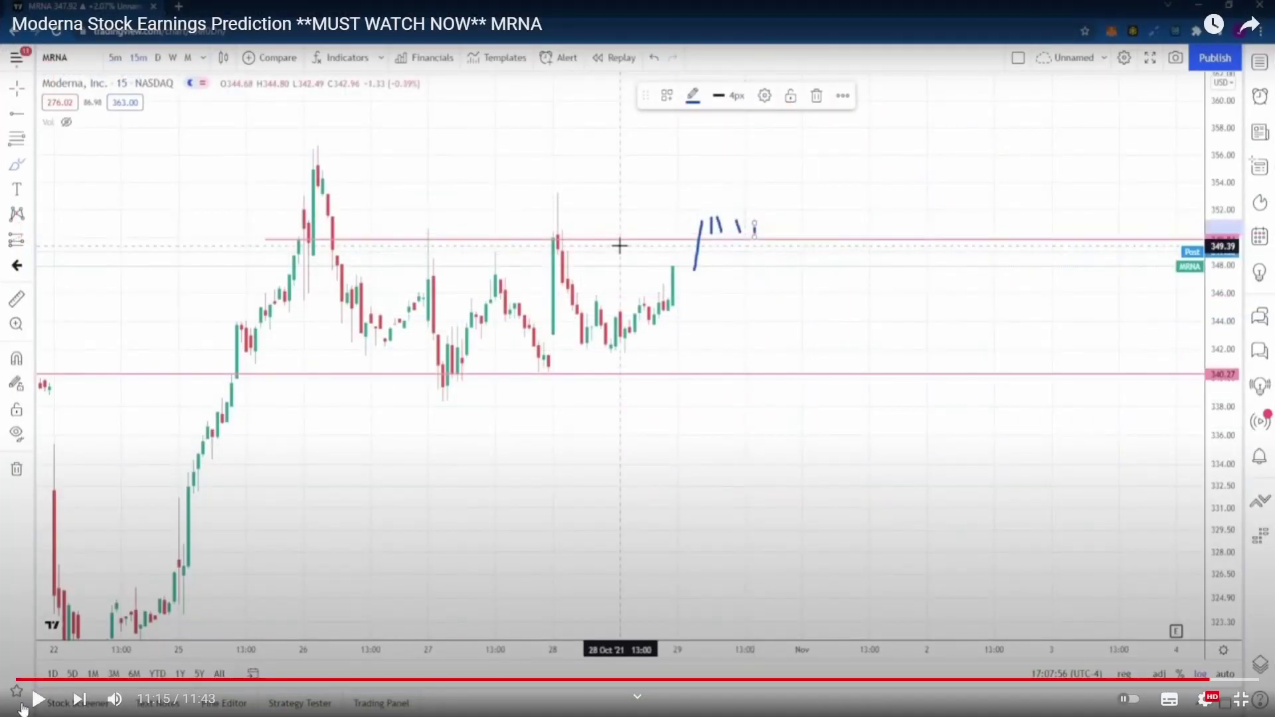
Step: Play the end of the earlier Moderna prediction video from 11:15 and pause it shortly before it finishes
click(25, 704)
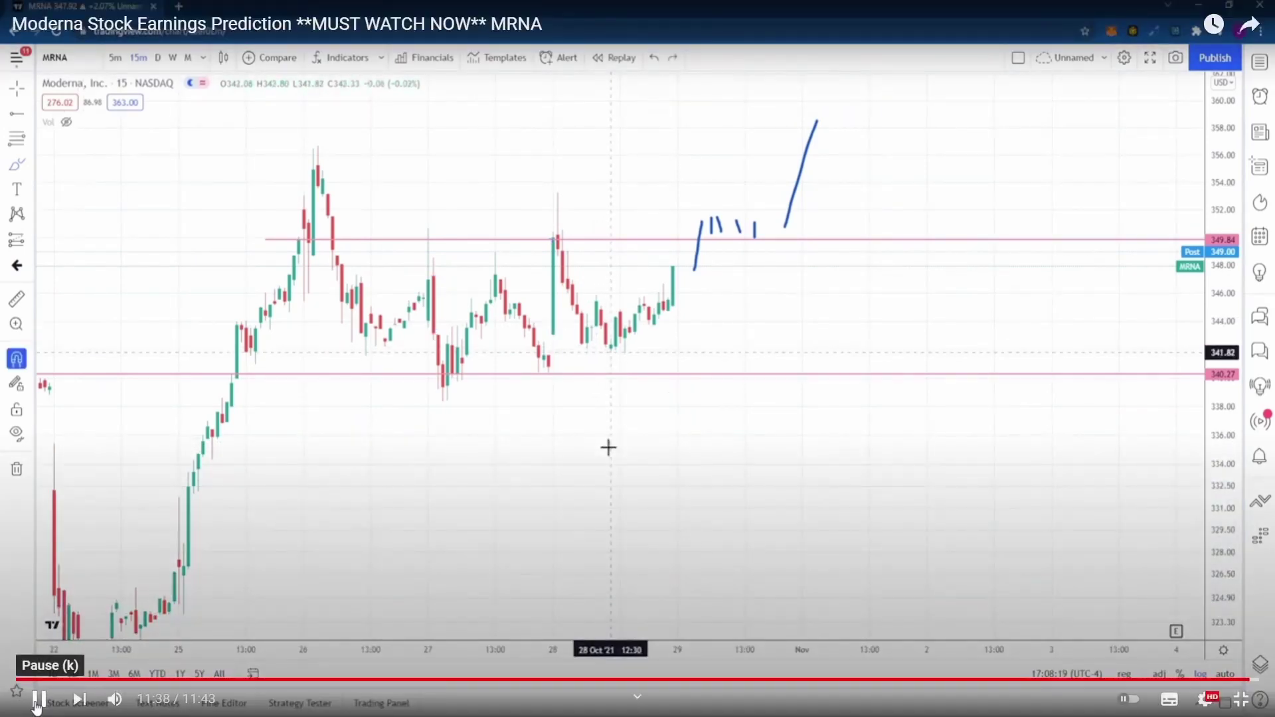
click(38, 700)
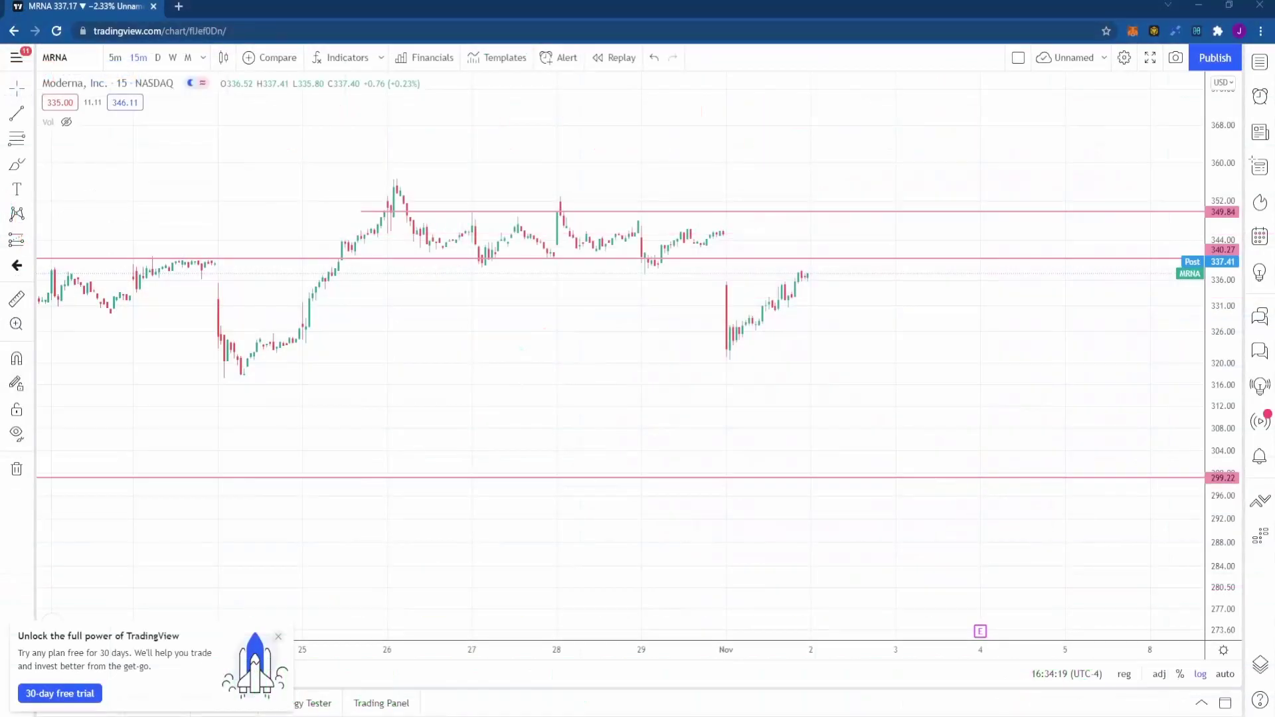
Step: Dismiss the free-trial promotion and widen the MRNA 15-minute chart to show early October
click(278, 636)
scroll(655, 416, down, 5)
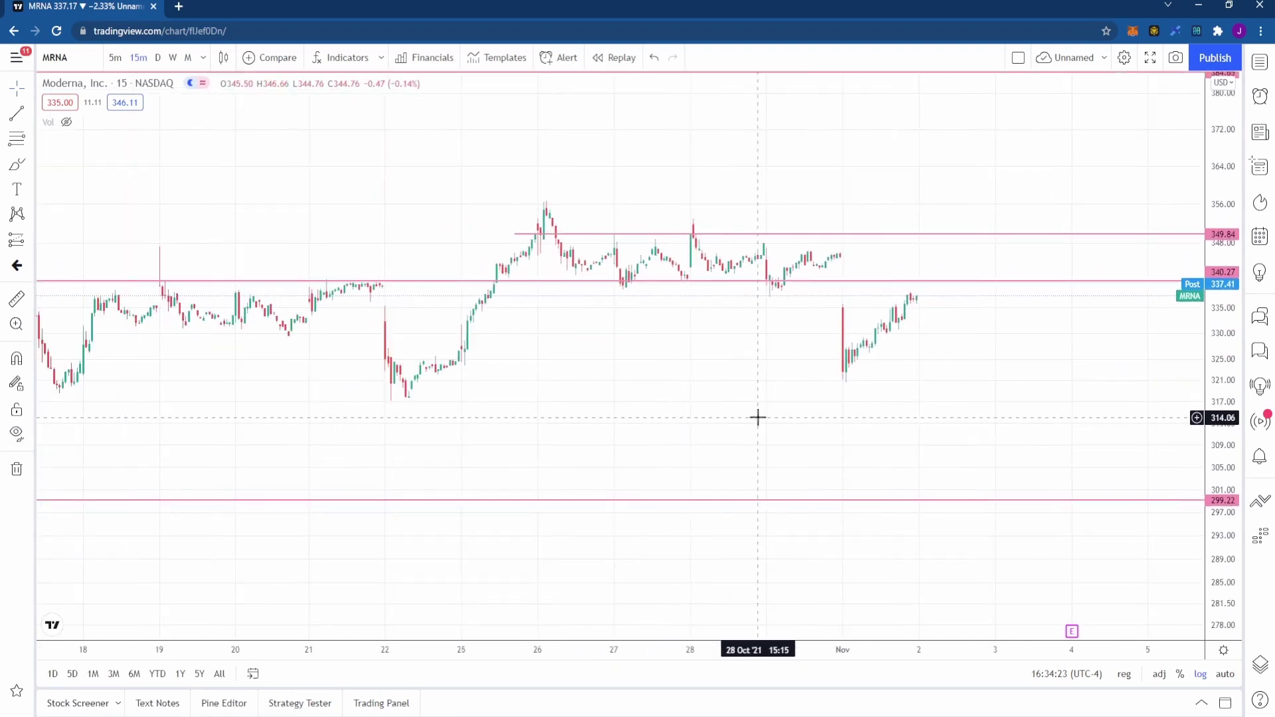
scroll(774, 430, down, 2)
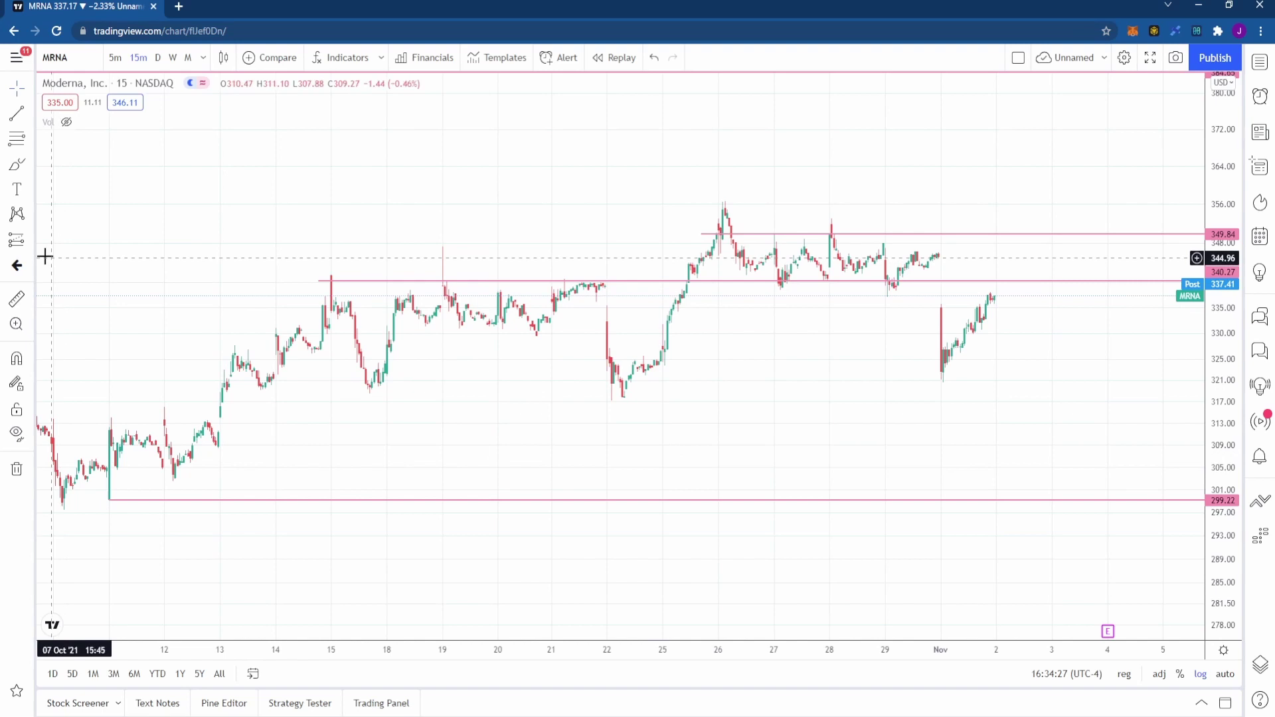
Step: Underline the price lows of 8 October, 22 October and 1 November with short Brush strokes
drag(53, 509, 90, 518)
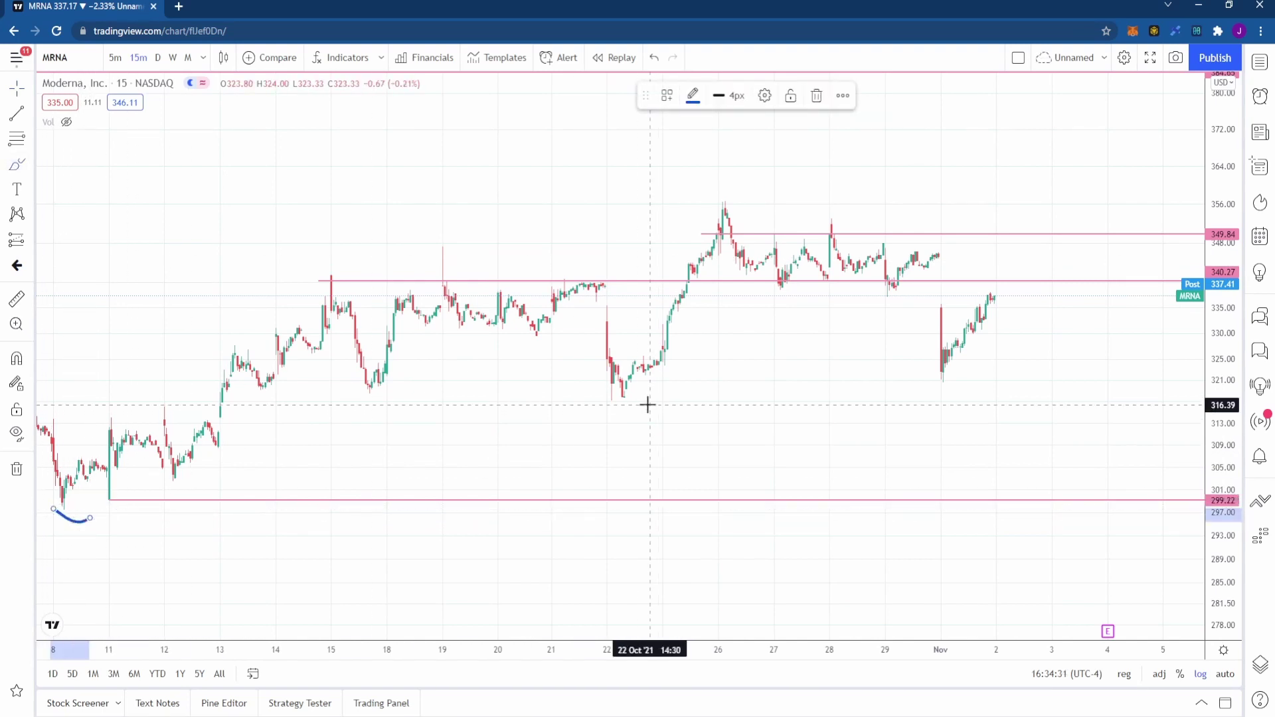
drag(596, 396, 638, 412)
drag(933, 378, 975, 384)
Step: Mark the price highs of 15, 19 and 26 October with short Brush arcs above the candles
scroll(743, 321, down, 2)
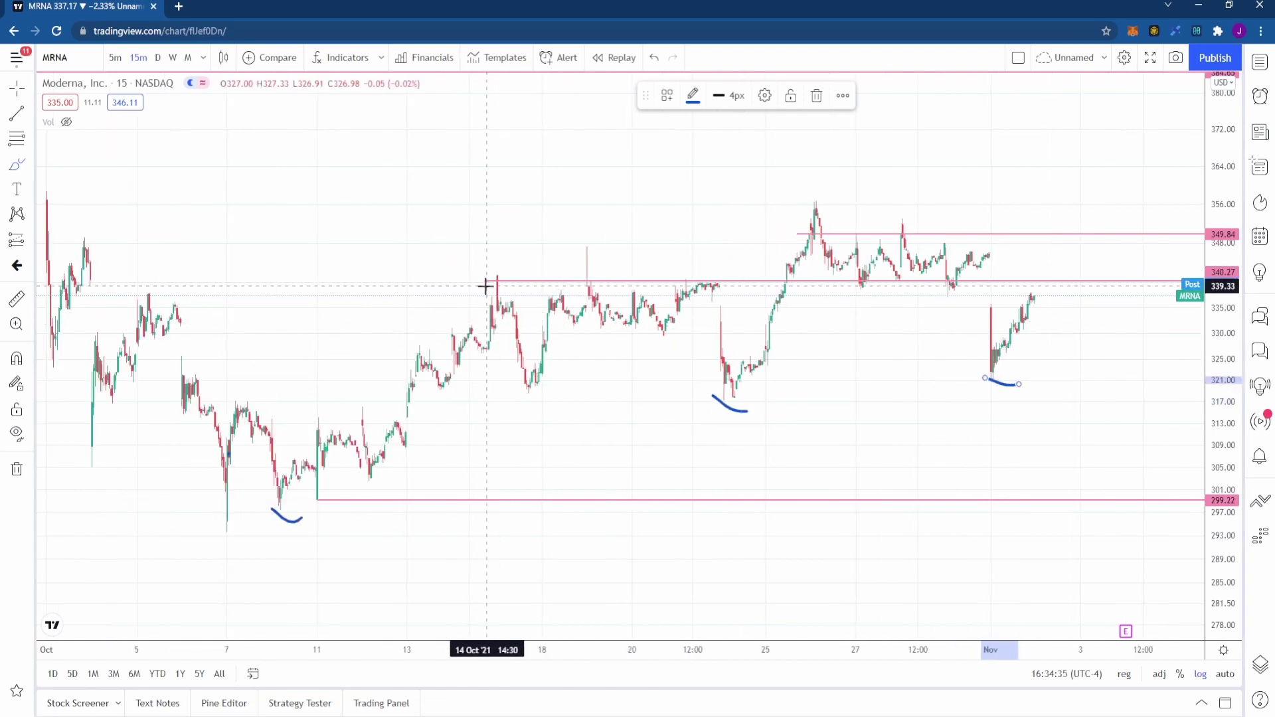
drag(487, 282, 511, 269)
drag(776, 208, 797, 196)
scroll(797, 196, down, 1)
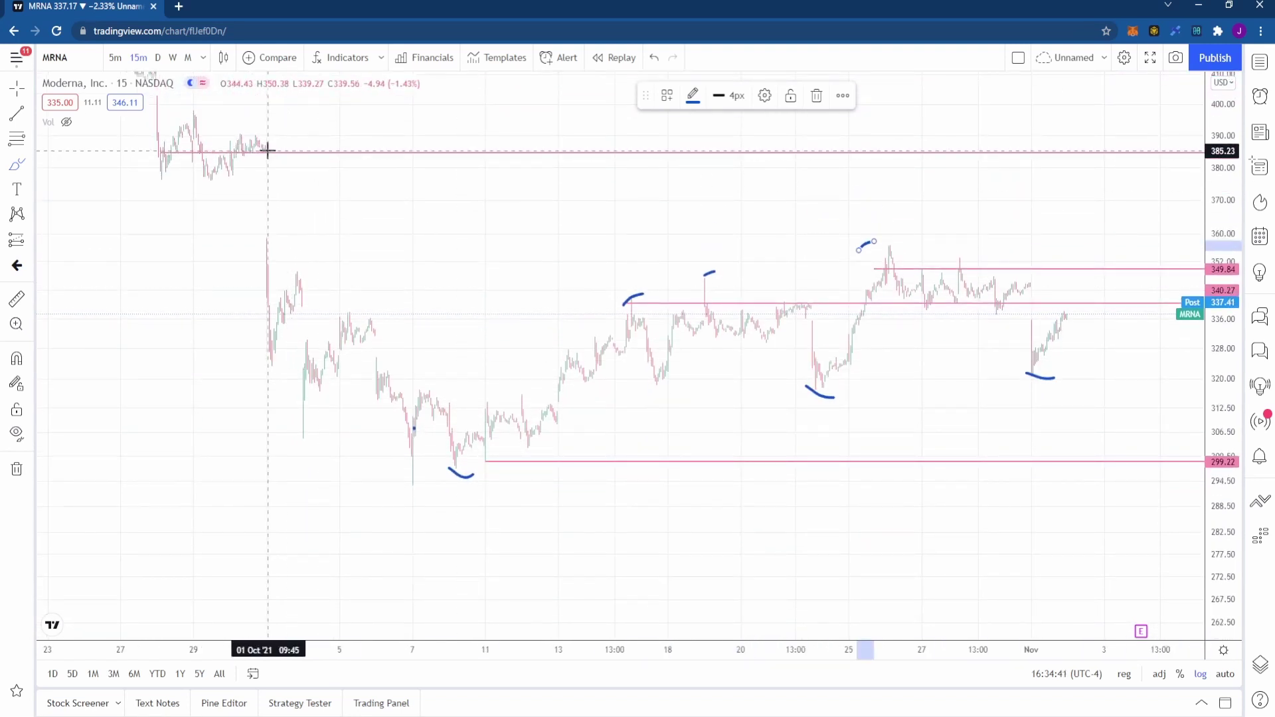
click(269, 152)
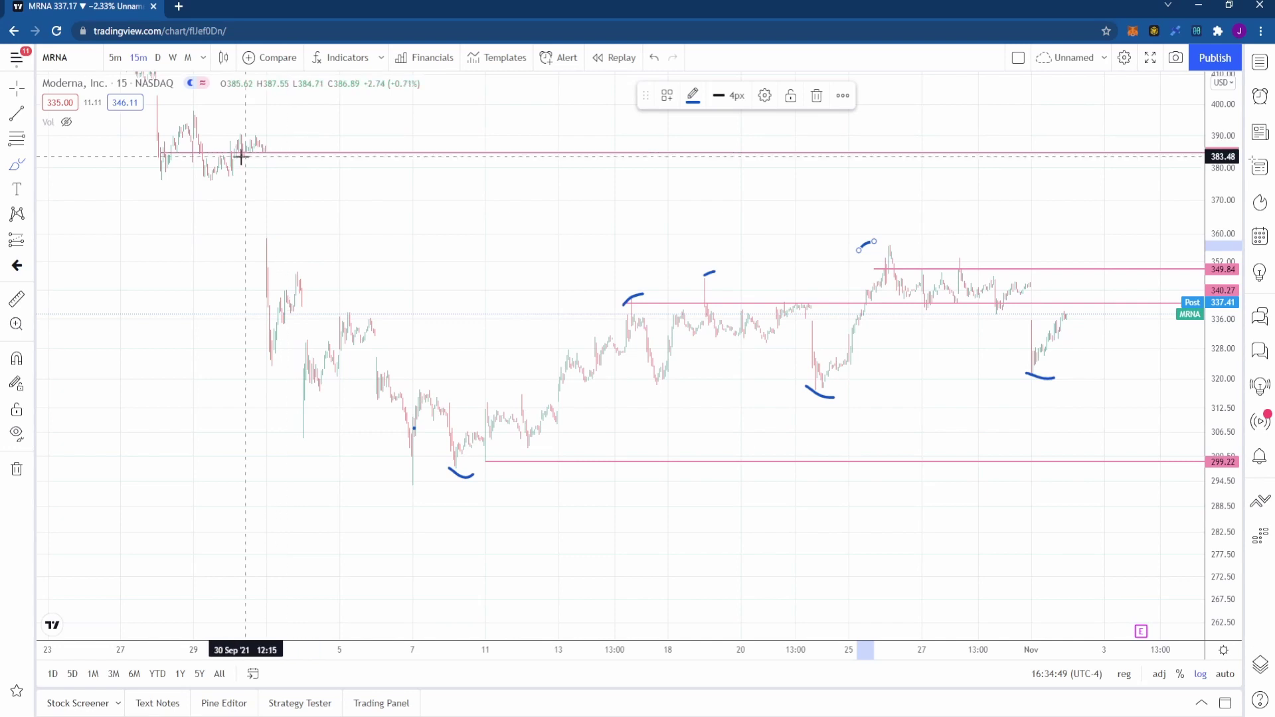
Step: Undo the Brush marks at the October highs and lows
key(ctrl+z)
key(ctrl+z)
key(ctrl+z)
key(ctrl+z)
key(ctrl+z)
key(ctrl+z)
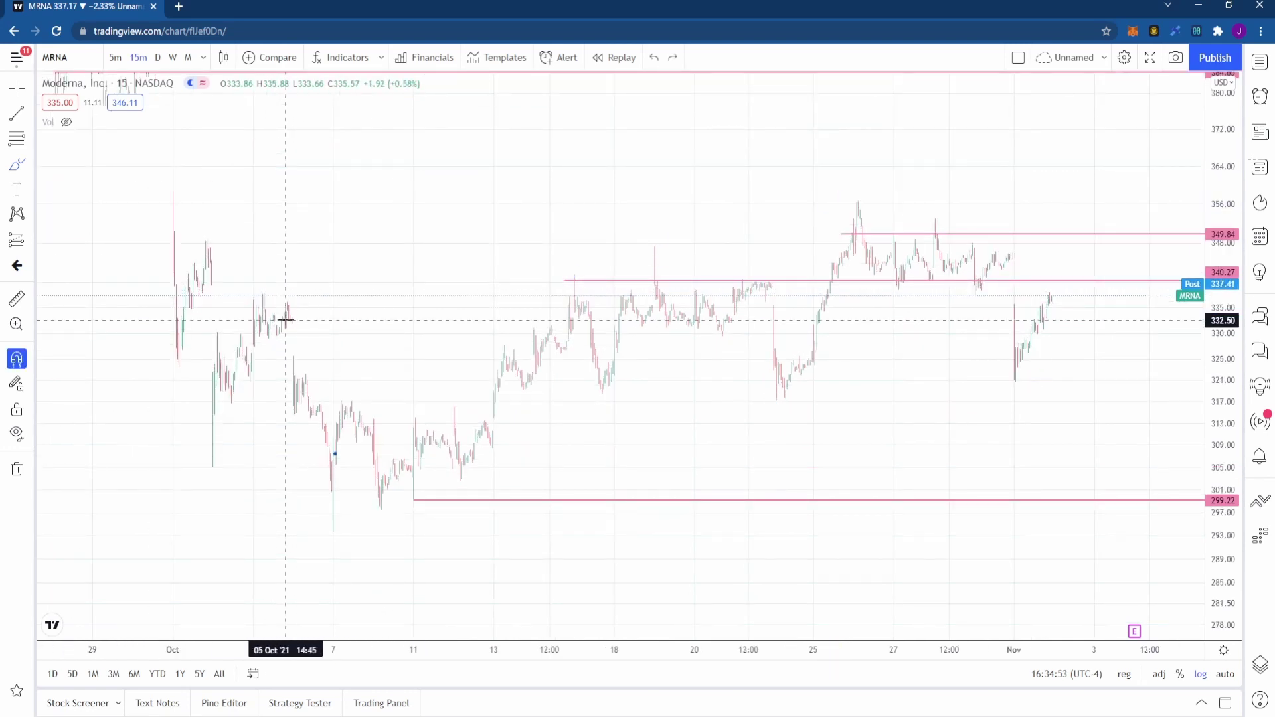
Step: Circle the 29 October opening drop with the Brush and draw vertical range brackets below it and along the first 1 November candle
scroll(286, 320, up, 3)
drag(1220, 313, 1221, 293)
scroll(338, 281, up, 2)
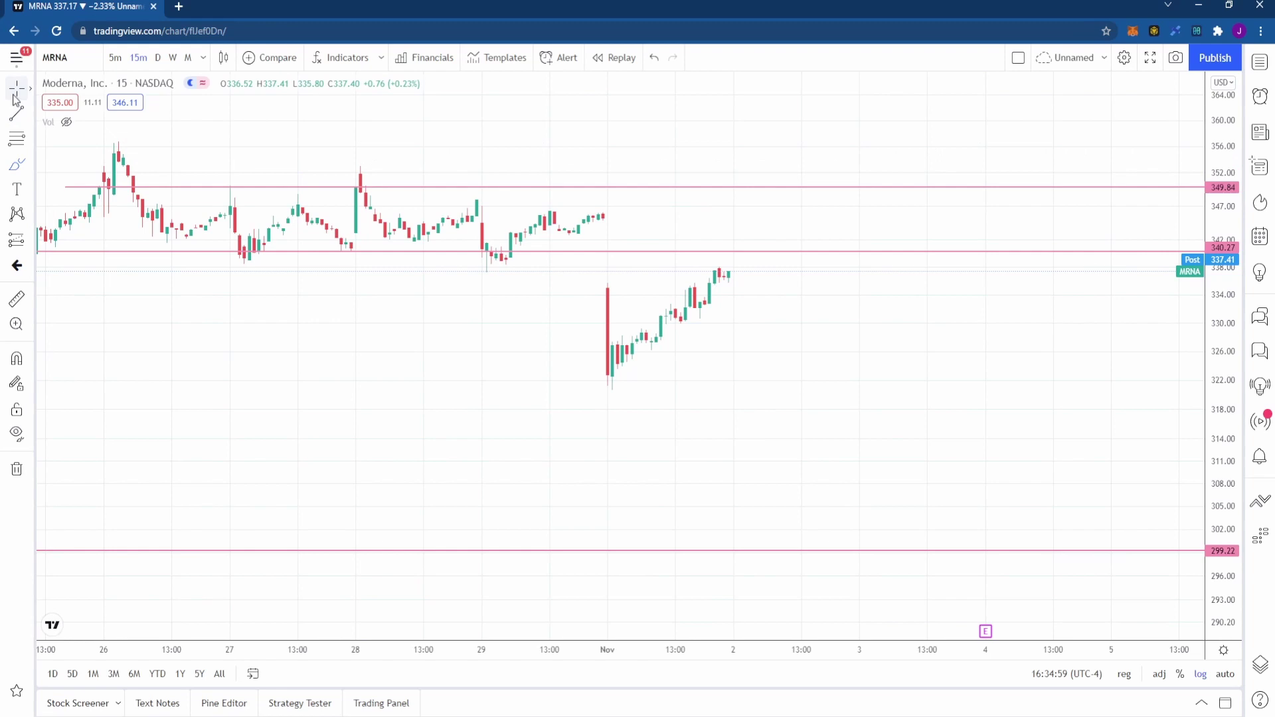
drag(281, 330, 455, 410)
click(18, 166)
mouse_move(639, 284)
mouse_down()
mouse_move(612, 302)
mouse_move(658, 293)
mouse_move(648, 285)
mouse_up()
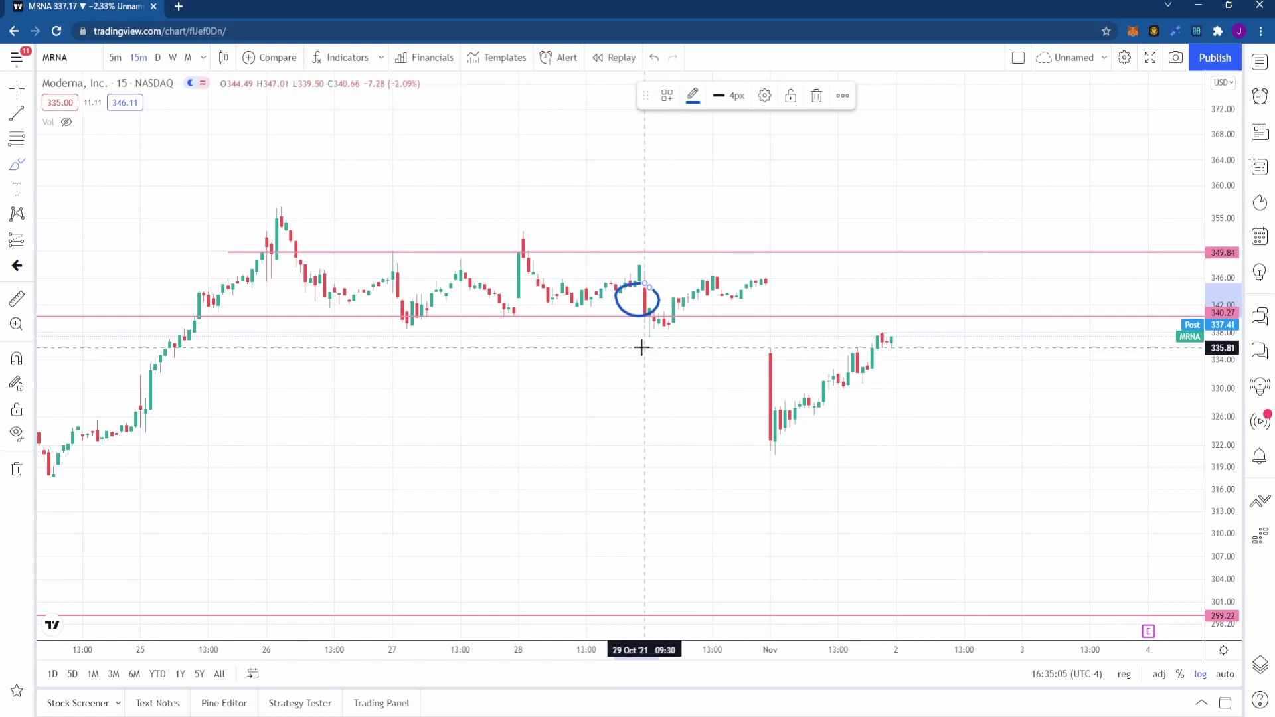
mouse_move(638, 338)
mouse_down()
mouse_move(657, 367)
mouse_move(636, 365)
mouse_move(668, 366)
mouse_up()
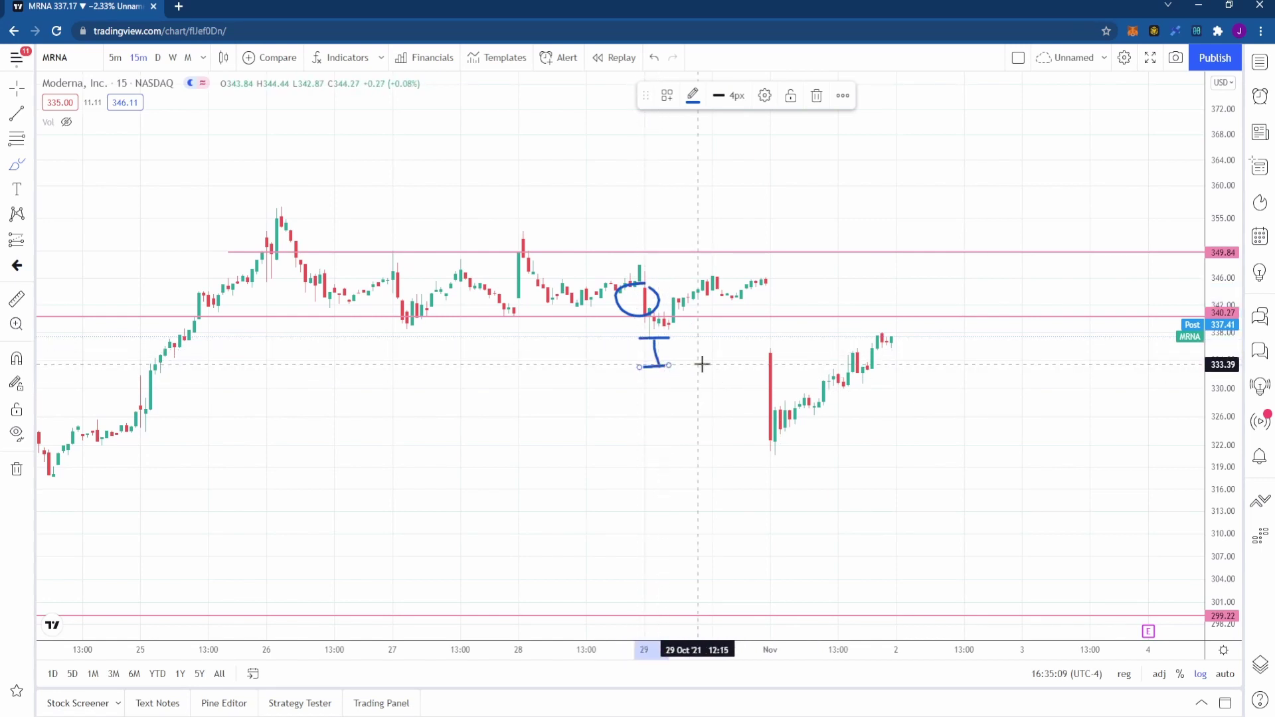
mouse_move(765, 352)
mouse_down()
mouse_move(777, 351)
mouse_move(773, 440)
mouse_up()
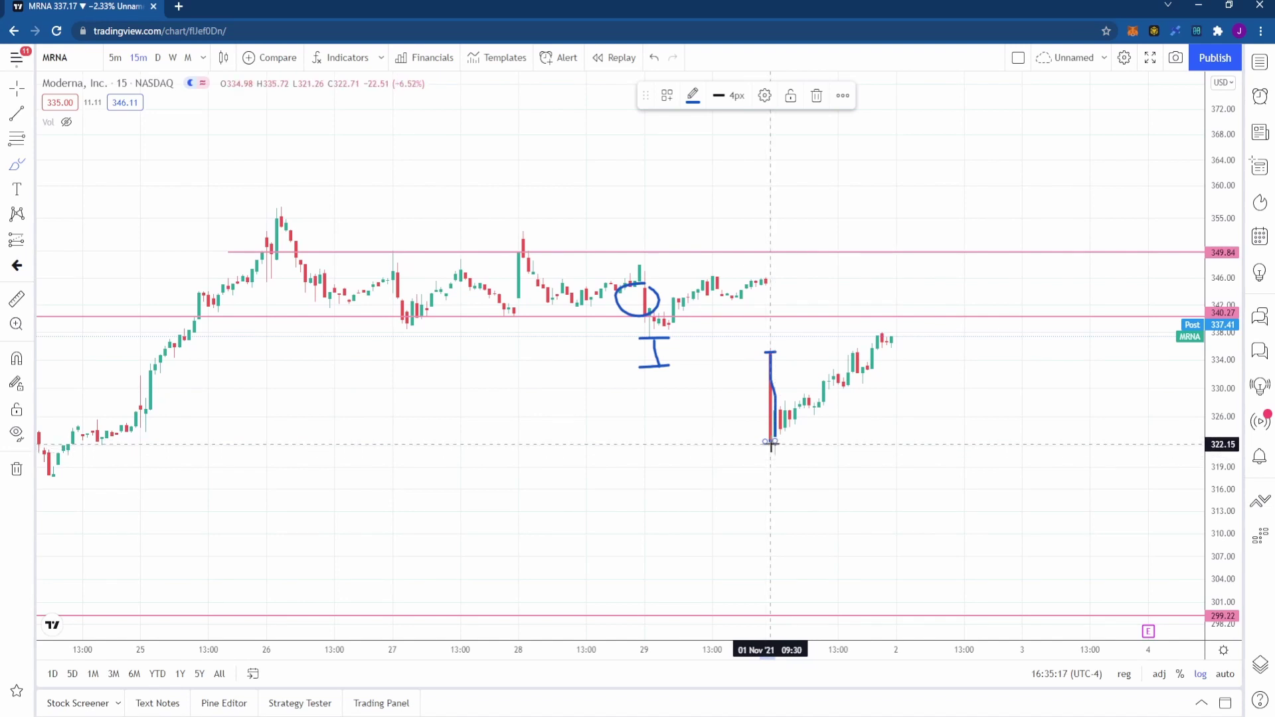
Step: Undo the circle and the range brackets drawn at 29 October and 1 November
key(ctrl)
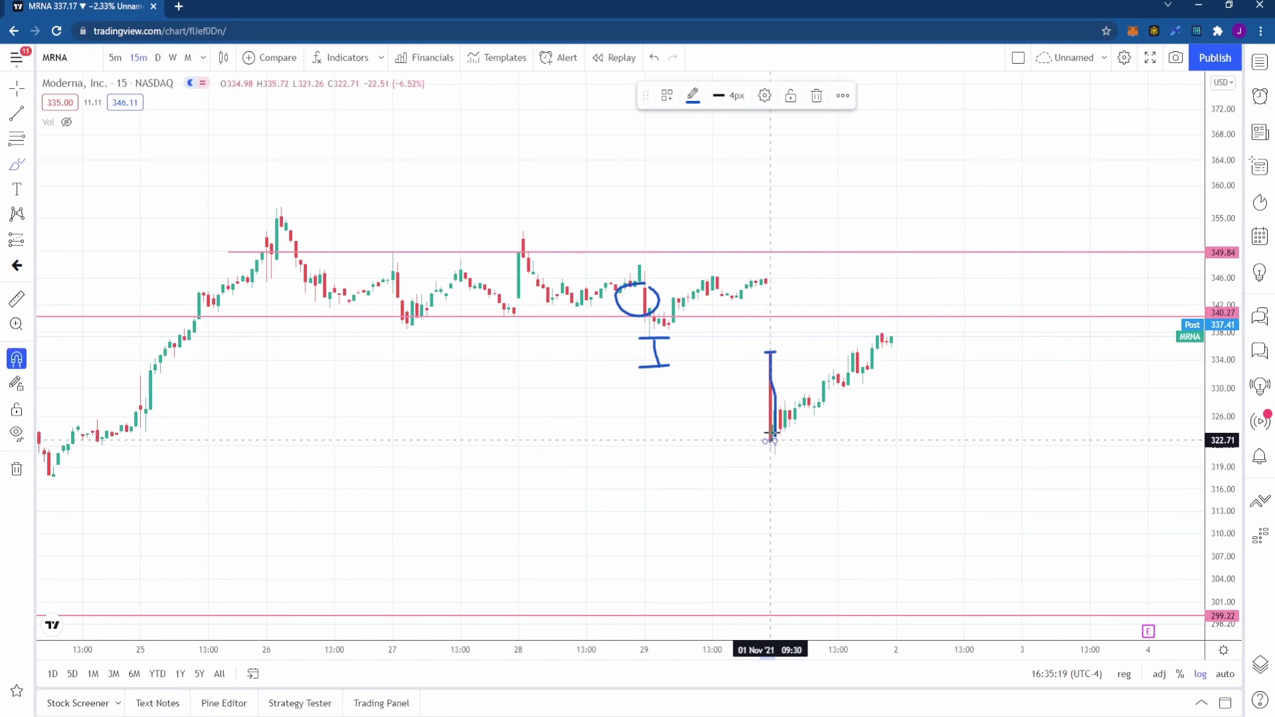
key(ctrl+z)
key(ctrl+z)
key(ctrl+z)
Step: Sketch Brush strokes over the candles just after the 1 November open and undo them
drag(775, 423, 795, 419)
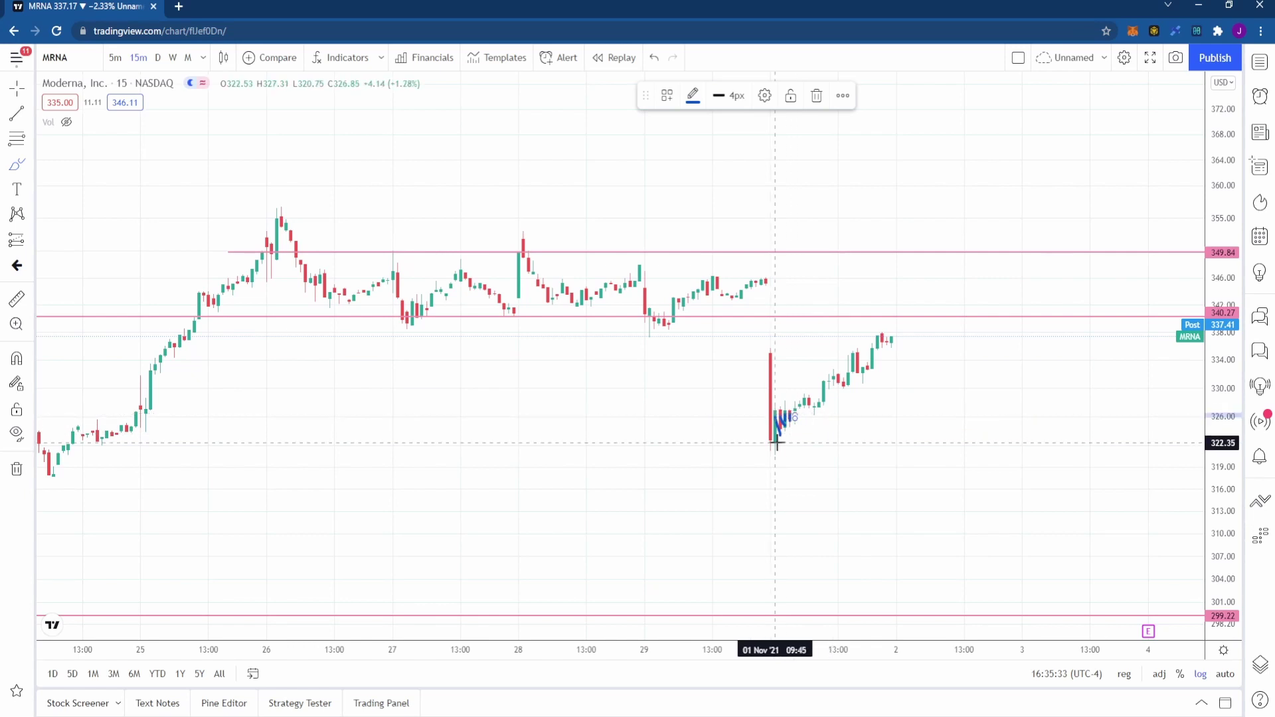
drag(779, 438, 799, 418)
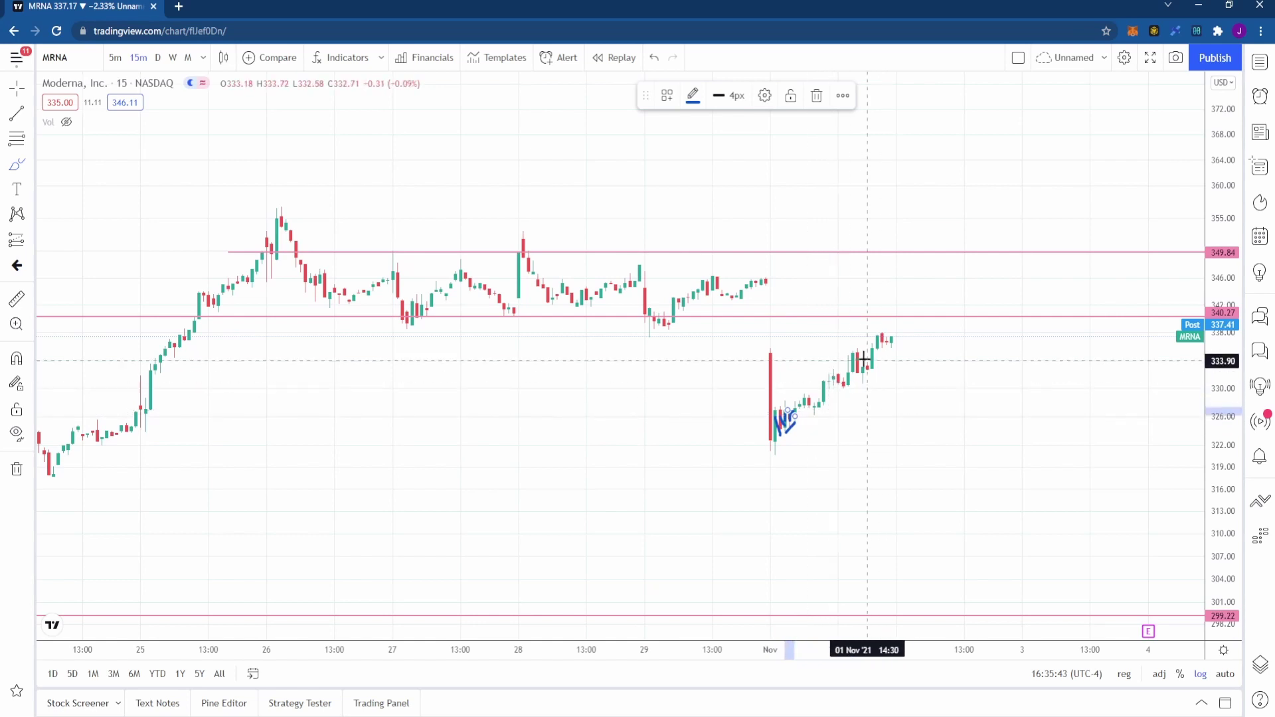
key(ctrl+z)
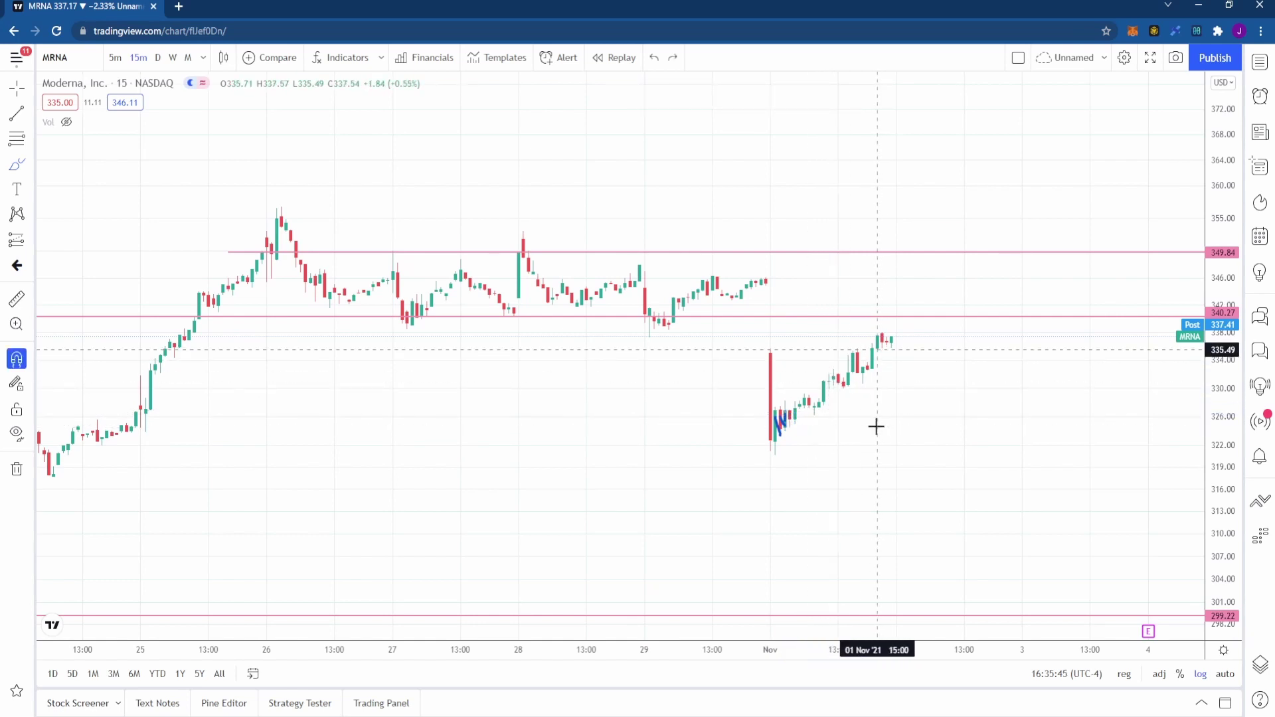
key(ctrl+z)
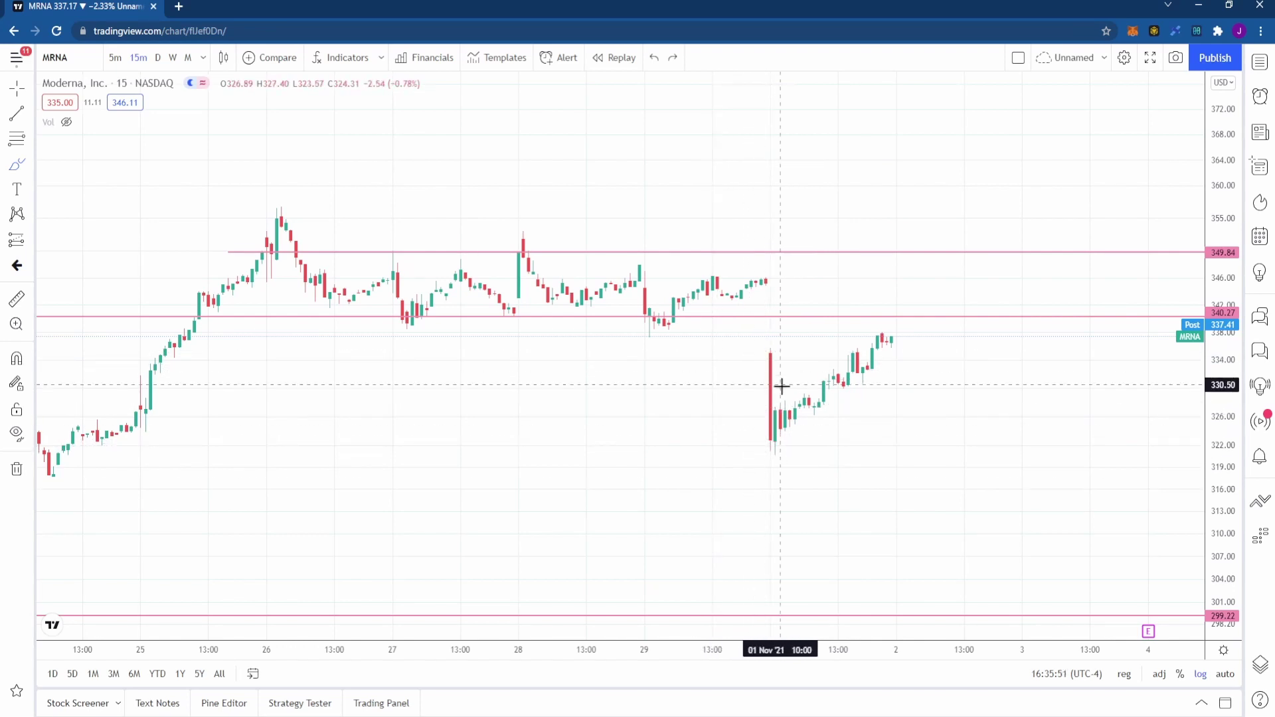
Step: Trace the sharp price drops of 22 October, 15 October and 1 November with the Brush
scroll(464, 464, down, 1)
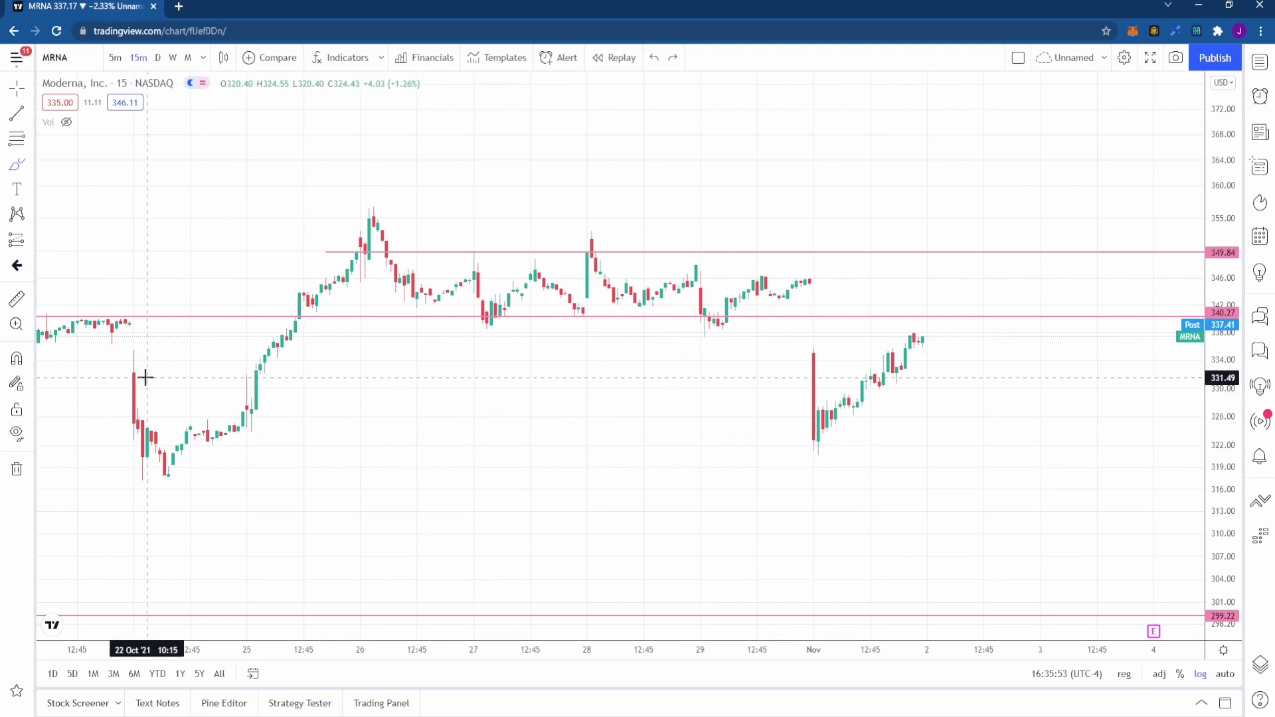
mouse_move(133, 377)
mouse_down()
mouse_move(133, 446)
mouse_move(136, 417)
mouse_move(160, 477)
mouse_up()
scroll(160, 470, down, 3)
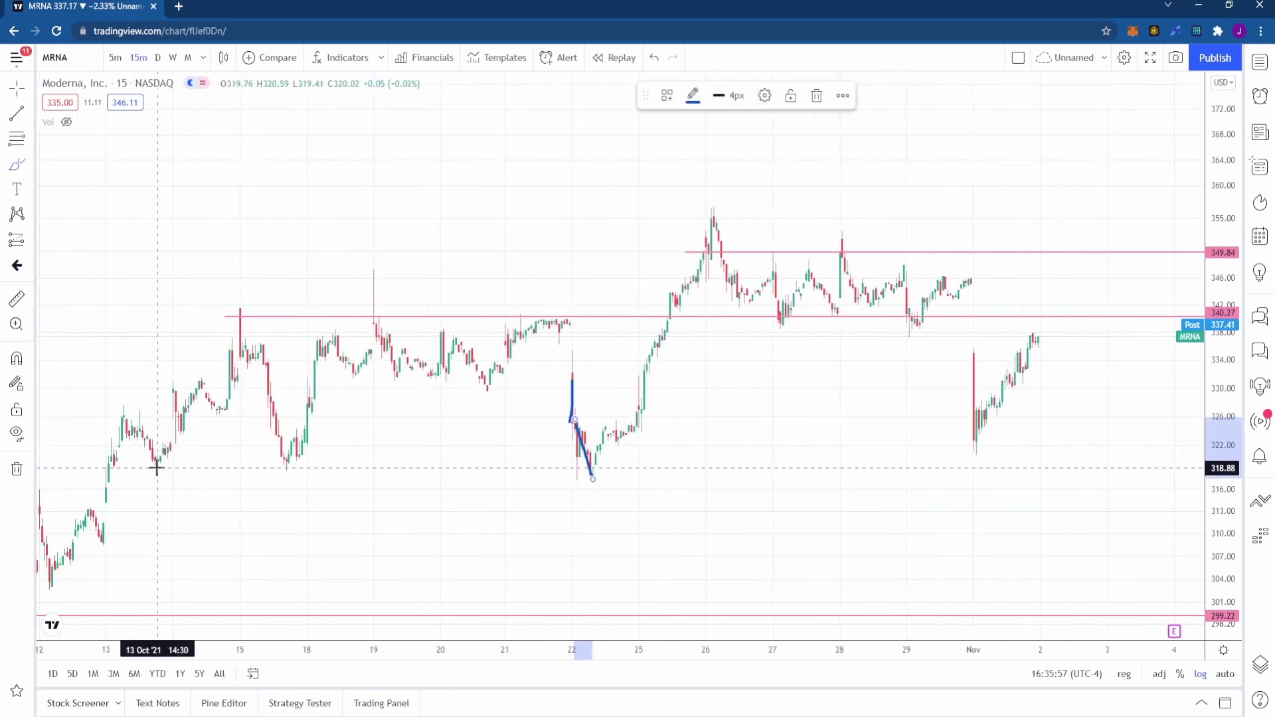
mouse_move(242, 312)
mouse_down()
mouse_move(237, 354)
mouse_move(269, 356)
mouse_up()
mouse_move(234, 347)
mouse_down()
mouse_move(266, 347)
mouse_move(281, 453)
mouse_up()
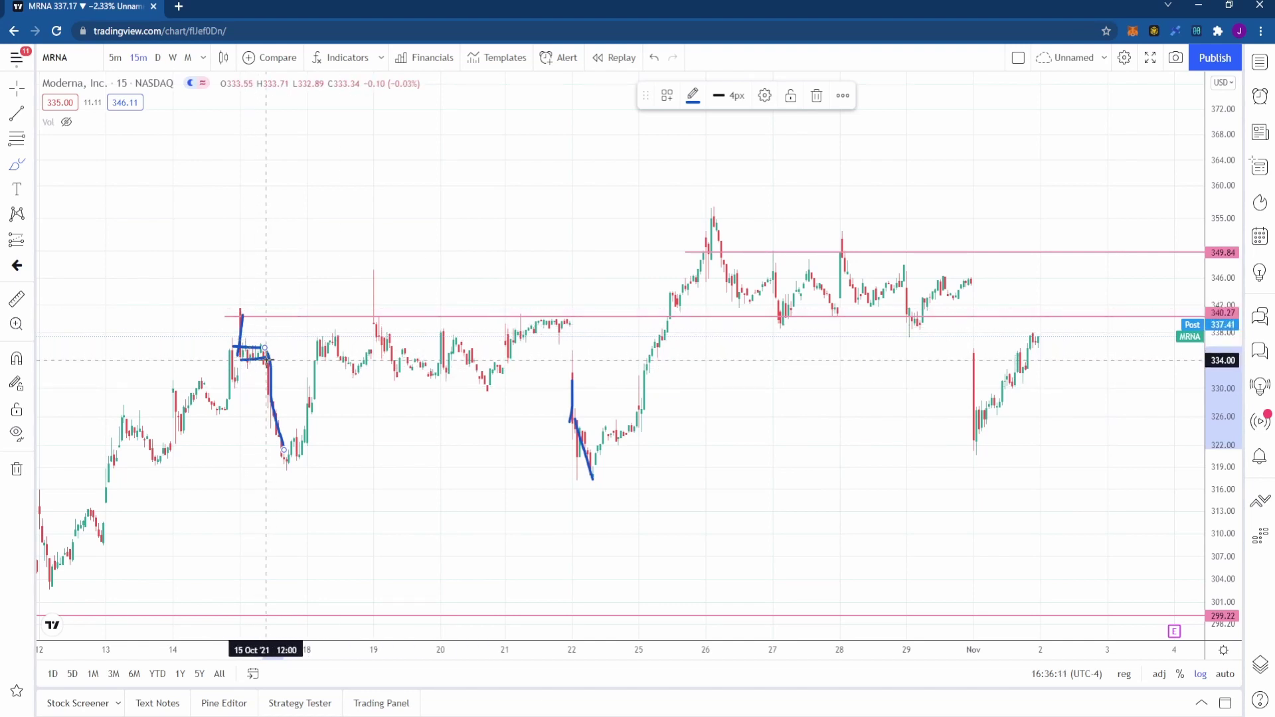
drag(977, 381, 977, 444)
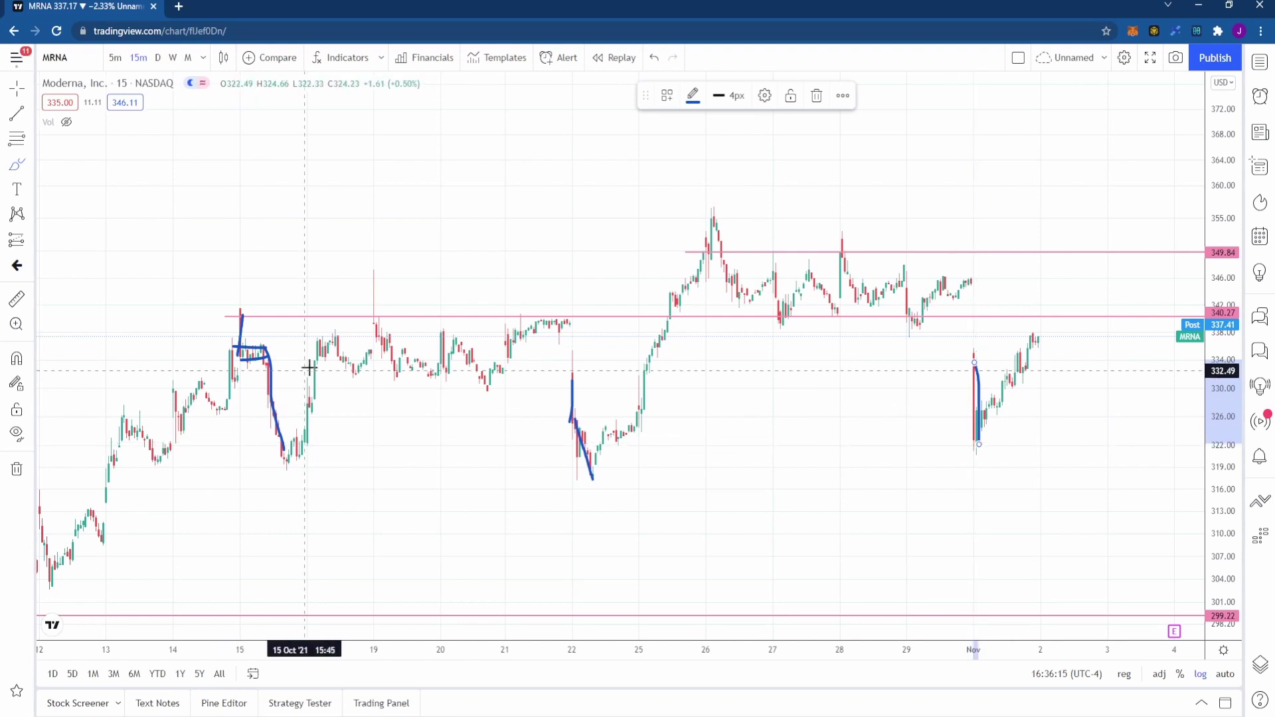
Step: Trace the earlier price drops of 12 October and 8 October with the Brush
scroll(332, 233, down, 1)
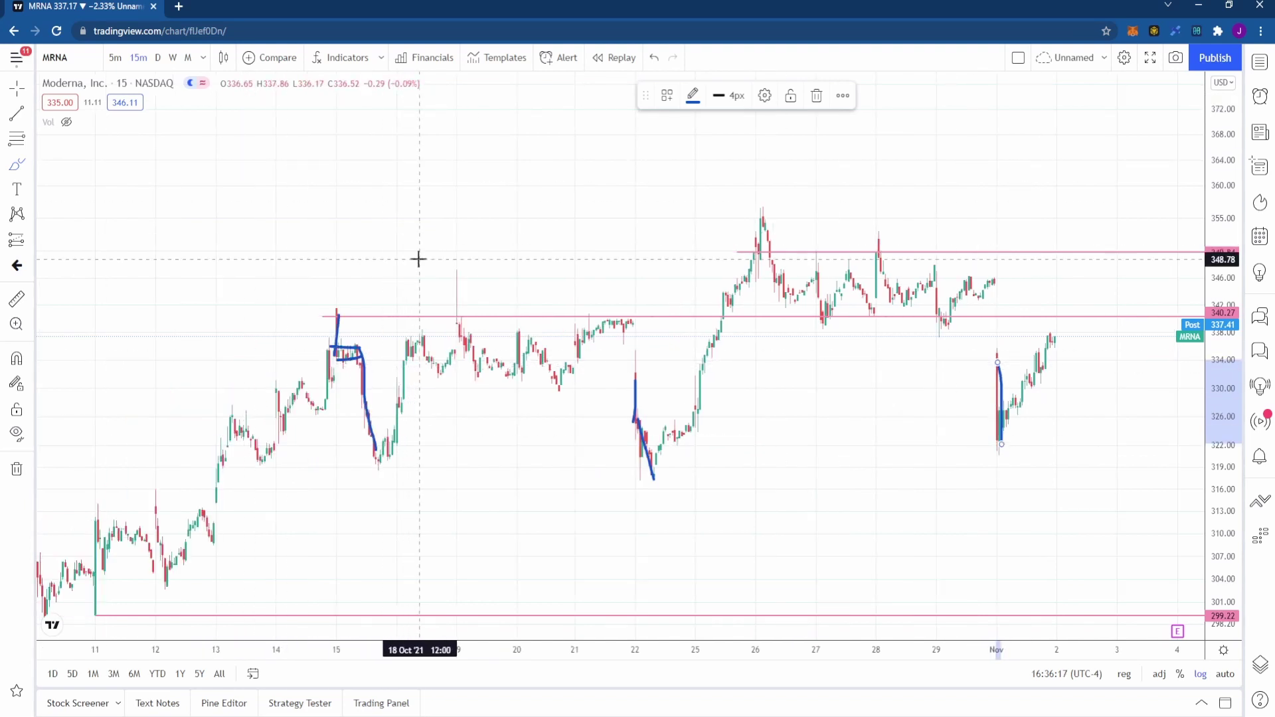
scroll(595, 492, down, 1)
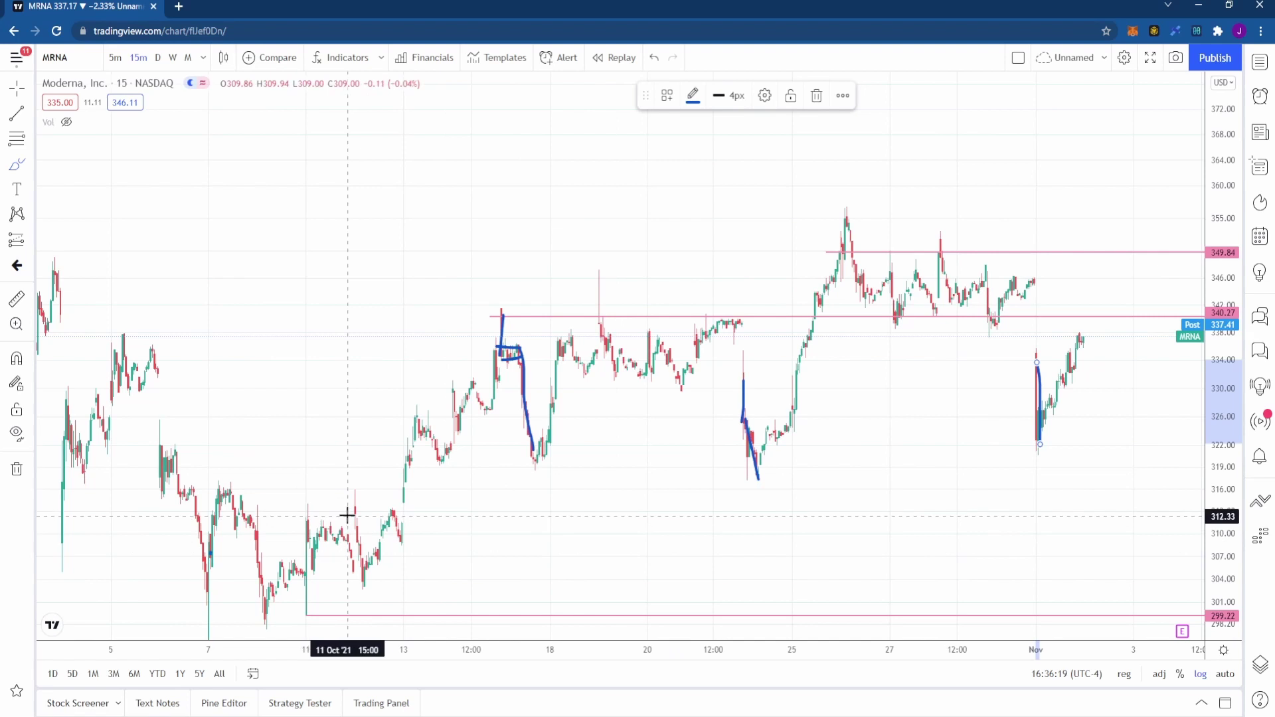
drag(355, 502, 364, 574)
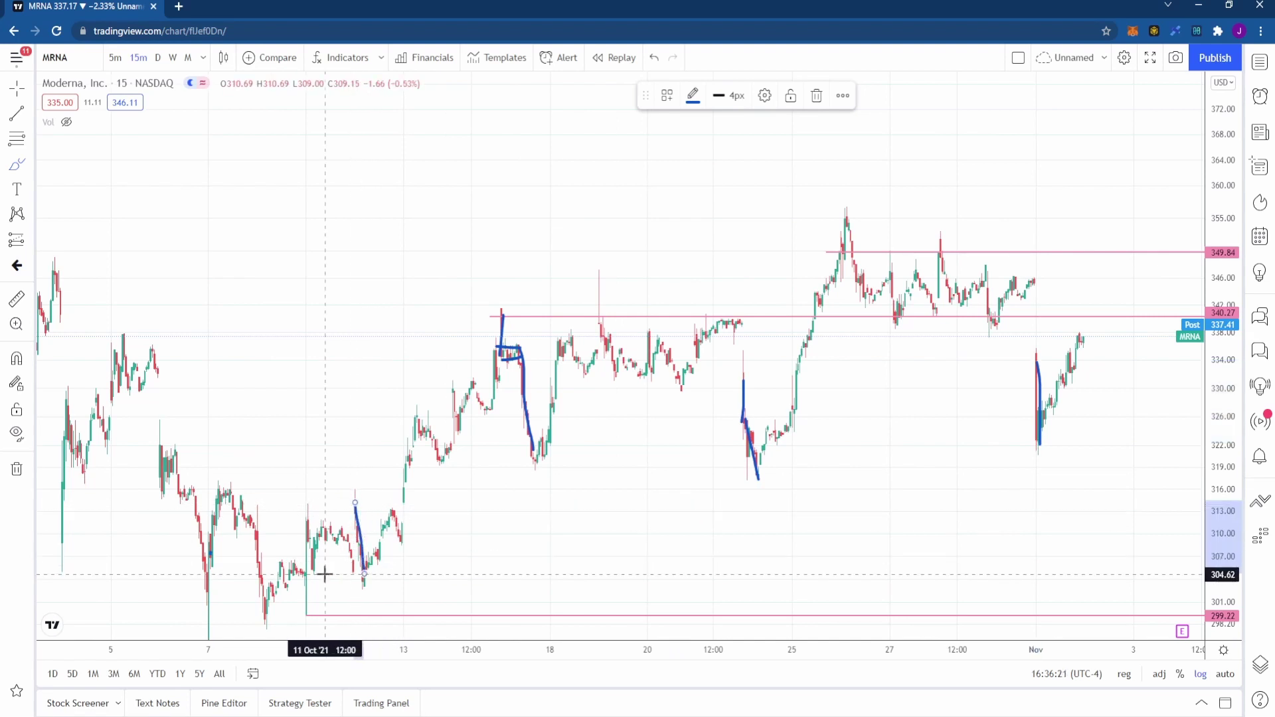
scroll(136, 520, down, 1)
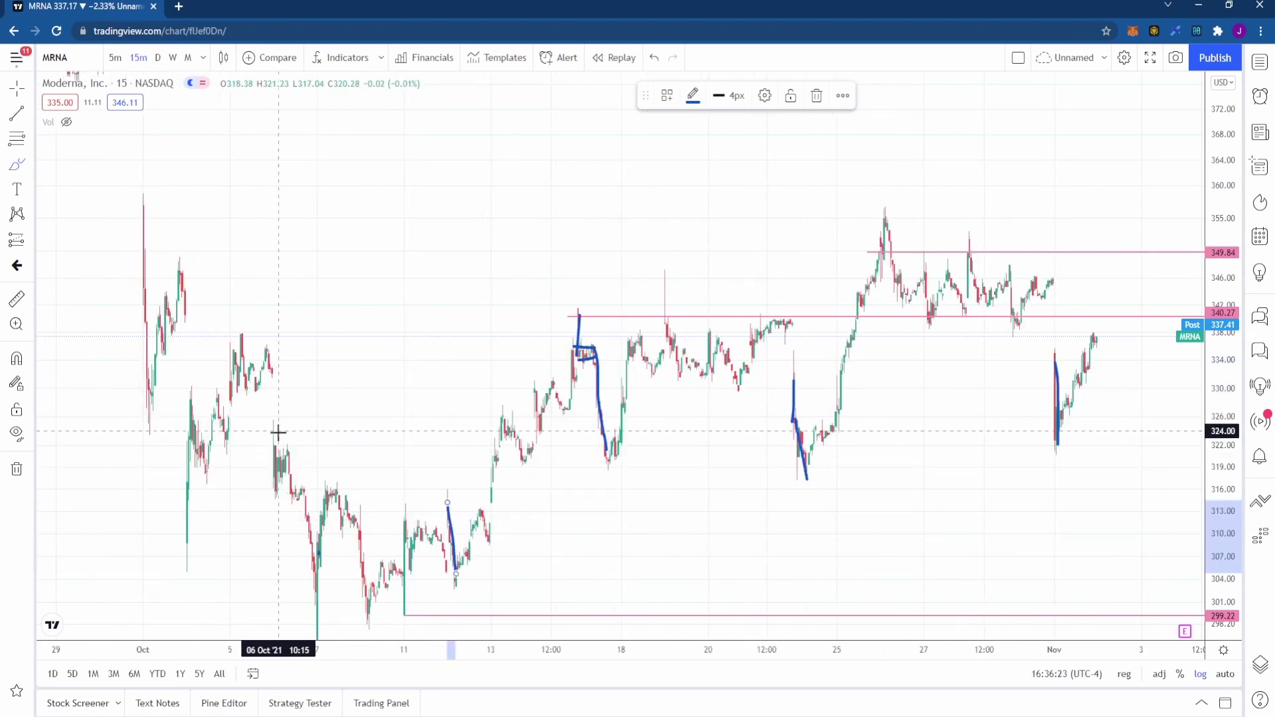
drag(361, 522, 369, 623)
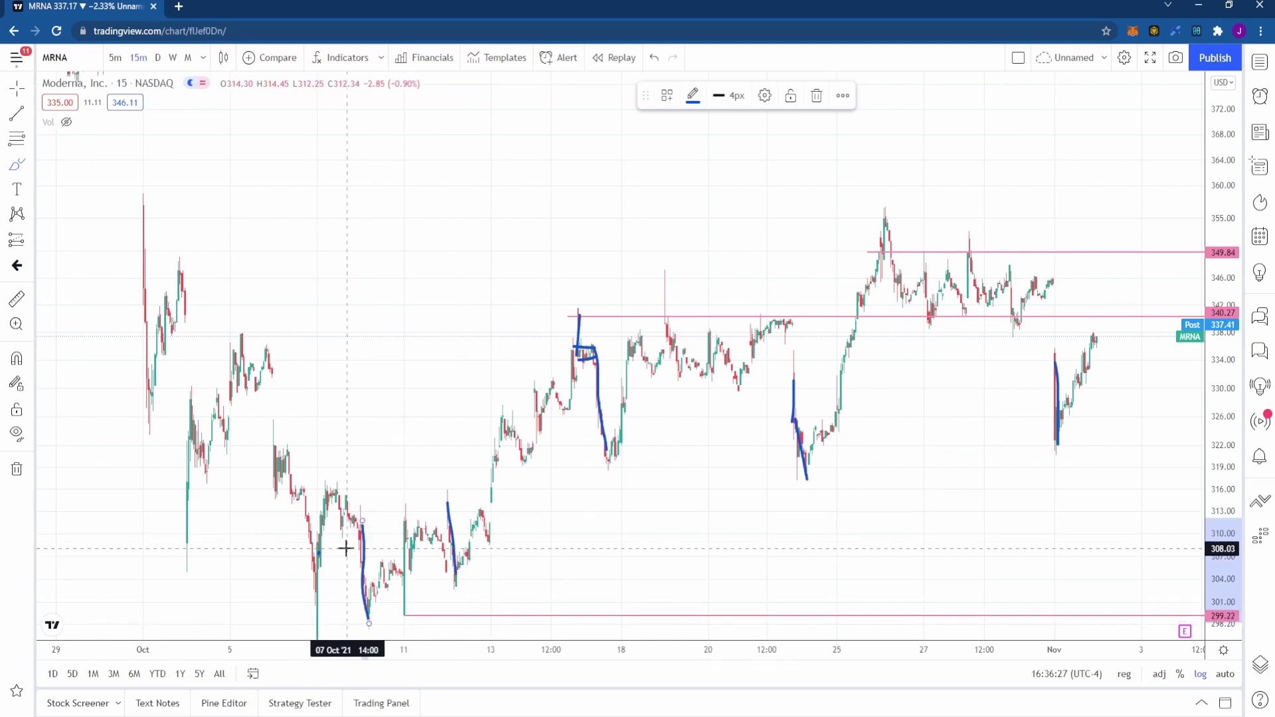
Step: Trace the gap down from the 29 October close into the 1 November open with the Brush
scroll(874, 464, up, 2)
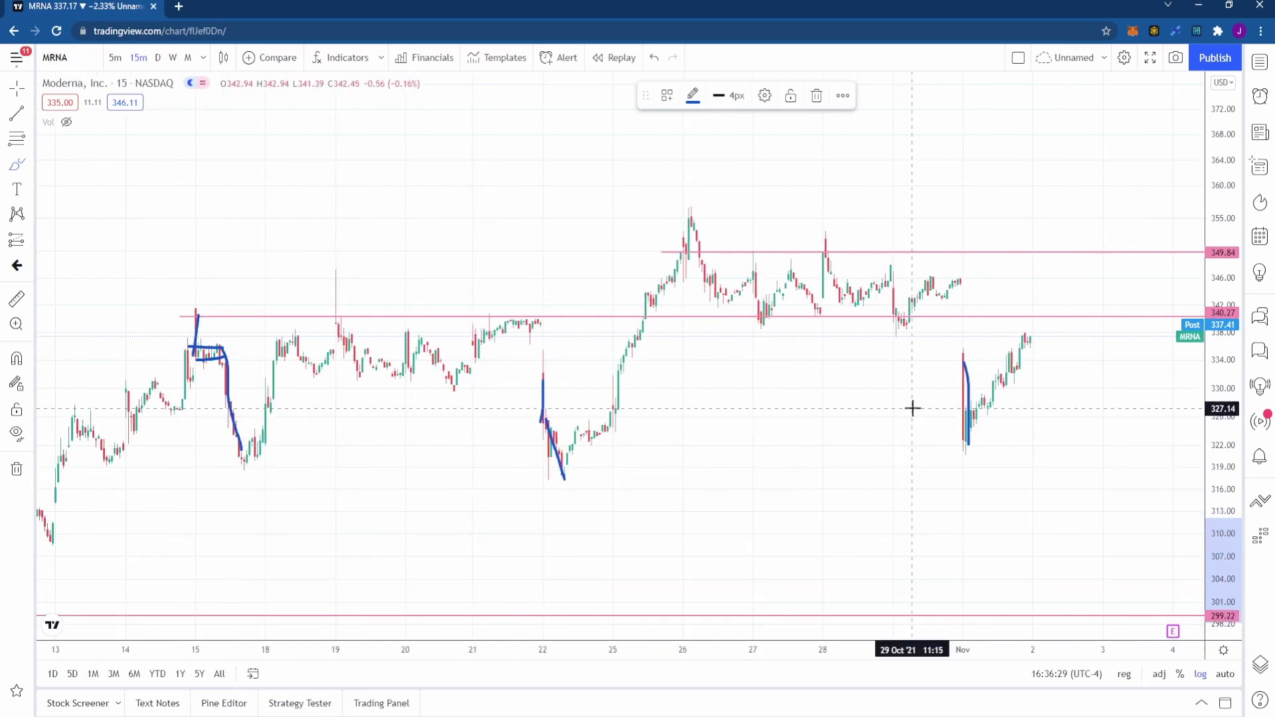
scroll(928, 421, up, 3)
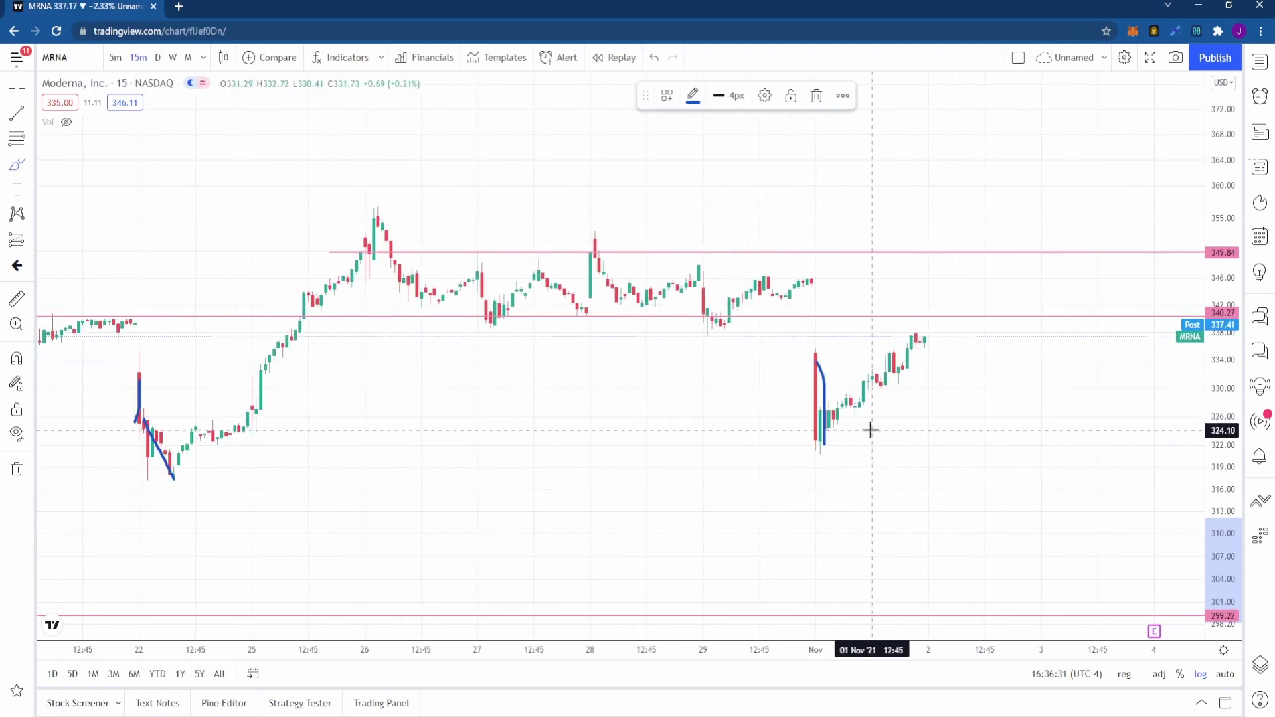
drag(809, 279, 820, 395)
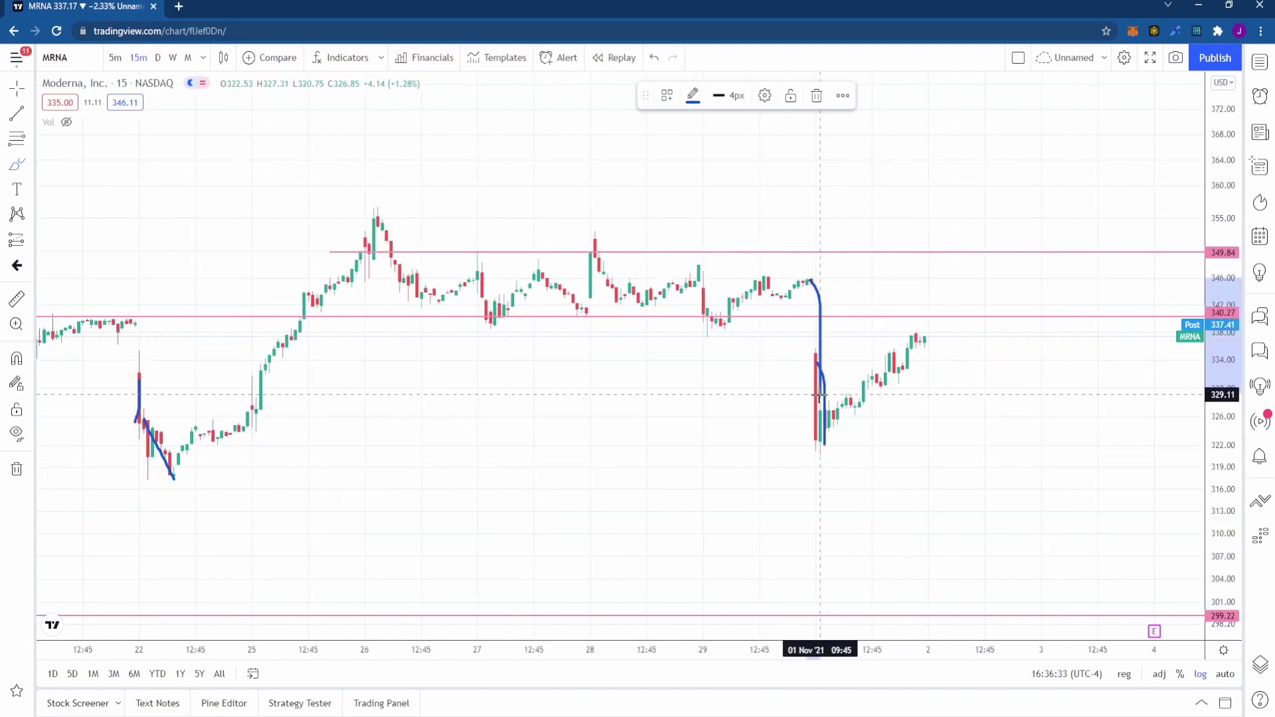
Step: Outline the 1 November rebound as a rising channel and mark possible 2 November price ranges below it and above the 340.27 line
drag(826, 447, 950, 346)
mouse_move(832, 405)
mouse_down()
mouse_move(903, 355)
mouse_move(923, 324)
mouse_move(941, 435)
mouse_up()
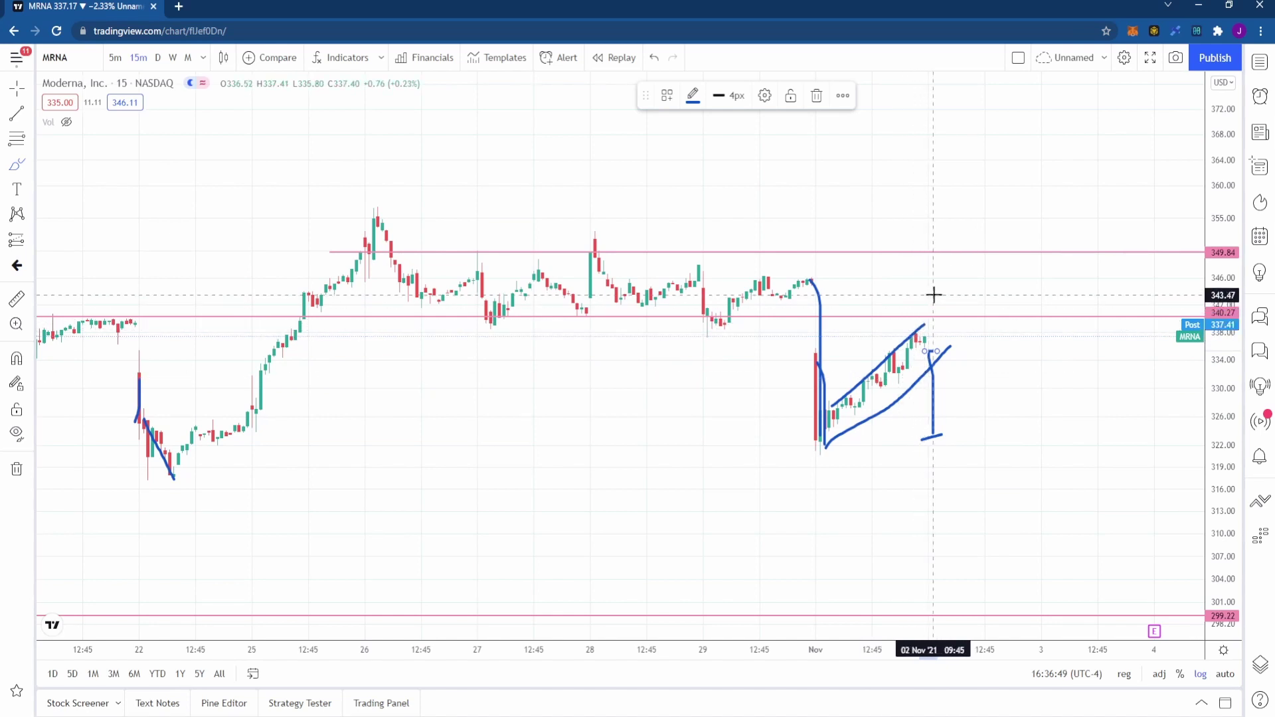
drag(935, 288, 943, 308)
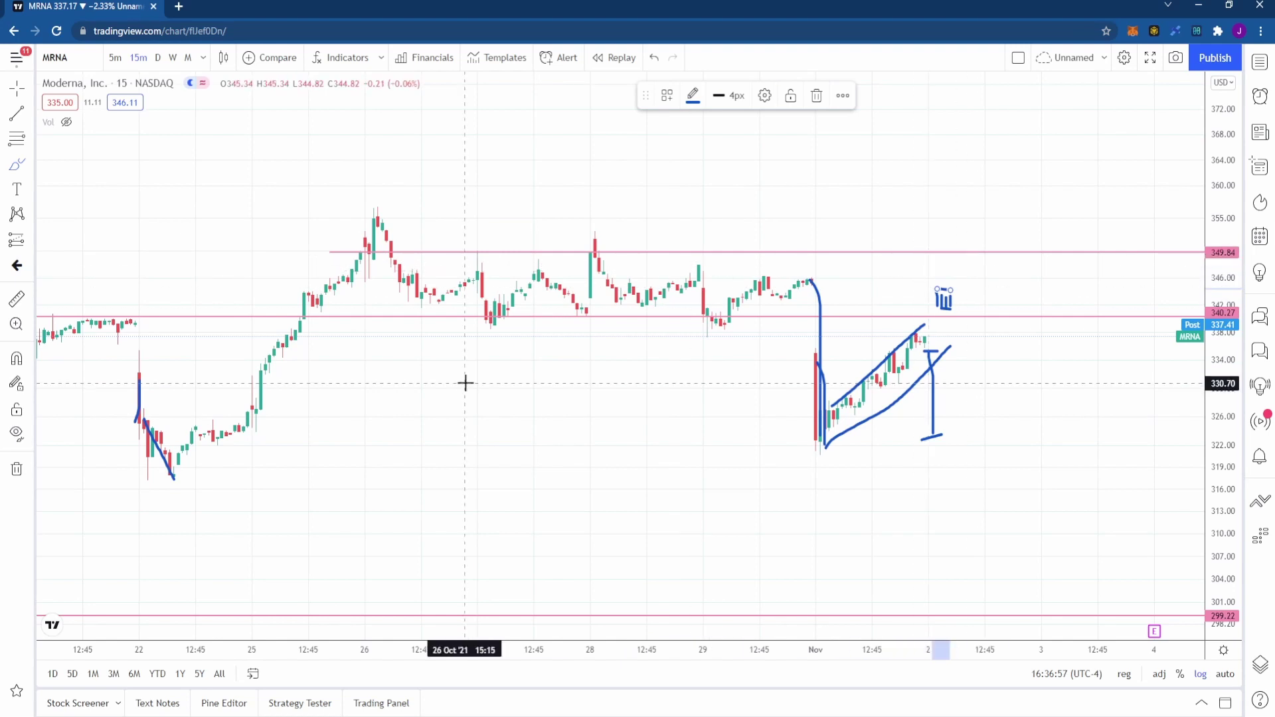
Step: Draw two near-horizontal Brush lines bounding the sideways price range between 15 and 22 October
scroll(491, 366, down, 5)
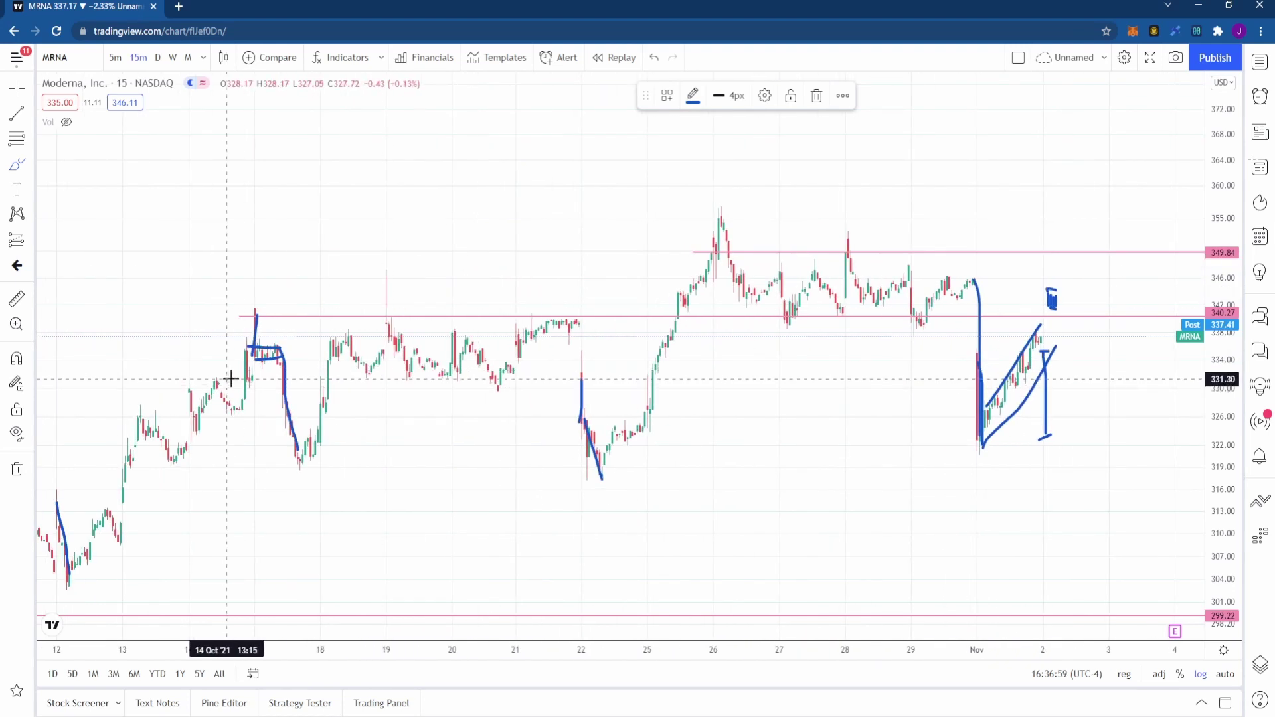
drag(231, 379, 622, 358)
drag(270, 325, 622, 325)
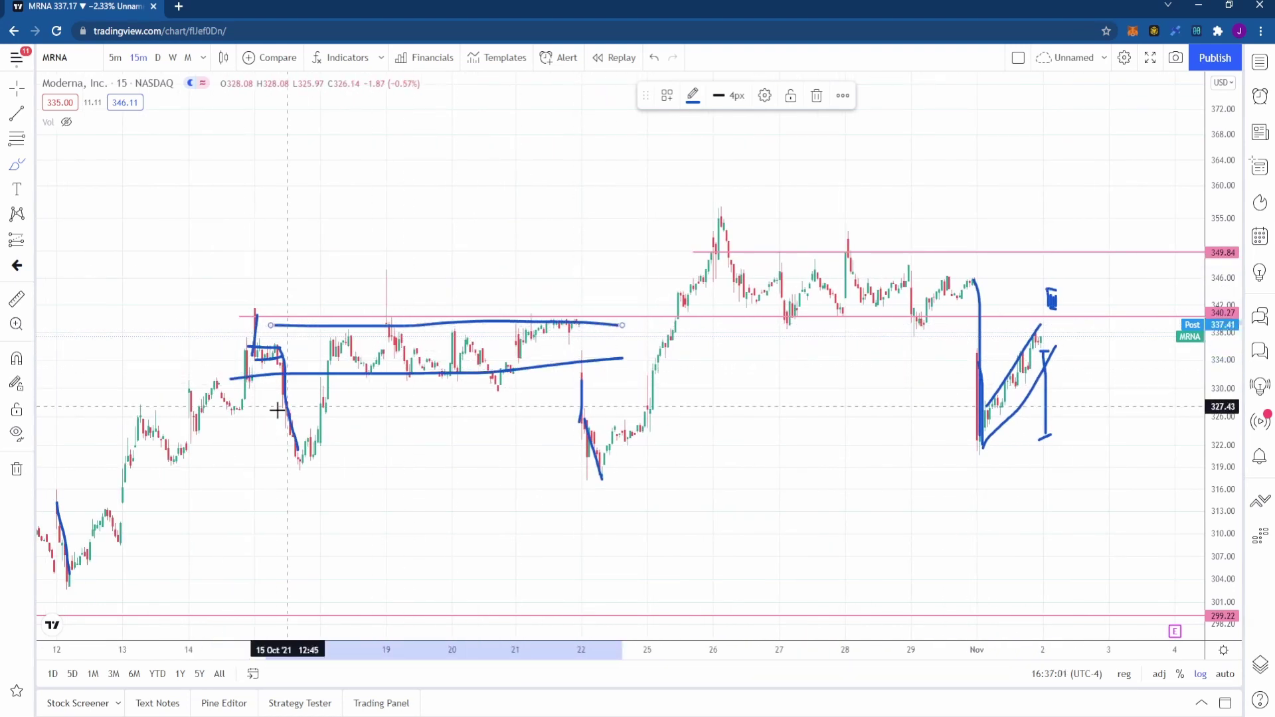
Step: Outline the dips after 15 and 22 October and the peaks of 19 and 26 October with Brush curves
drag(298, 430, 340, 382)
mouse_move(582, 376)
mouse_down()
mouse_move(601, 463)
mouse_move(666, 377)
mouse_up()
mouse_move(359, 328)
mouse_down()
mouse_move(379, 296)
mouse_move(425, 319)
mouse_up()
mouse_move(710, 246)
mouse_down()
mouse_move(722, 214)
mouse_move(734, 232)
mouse_up()
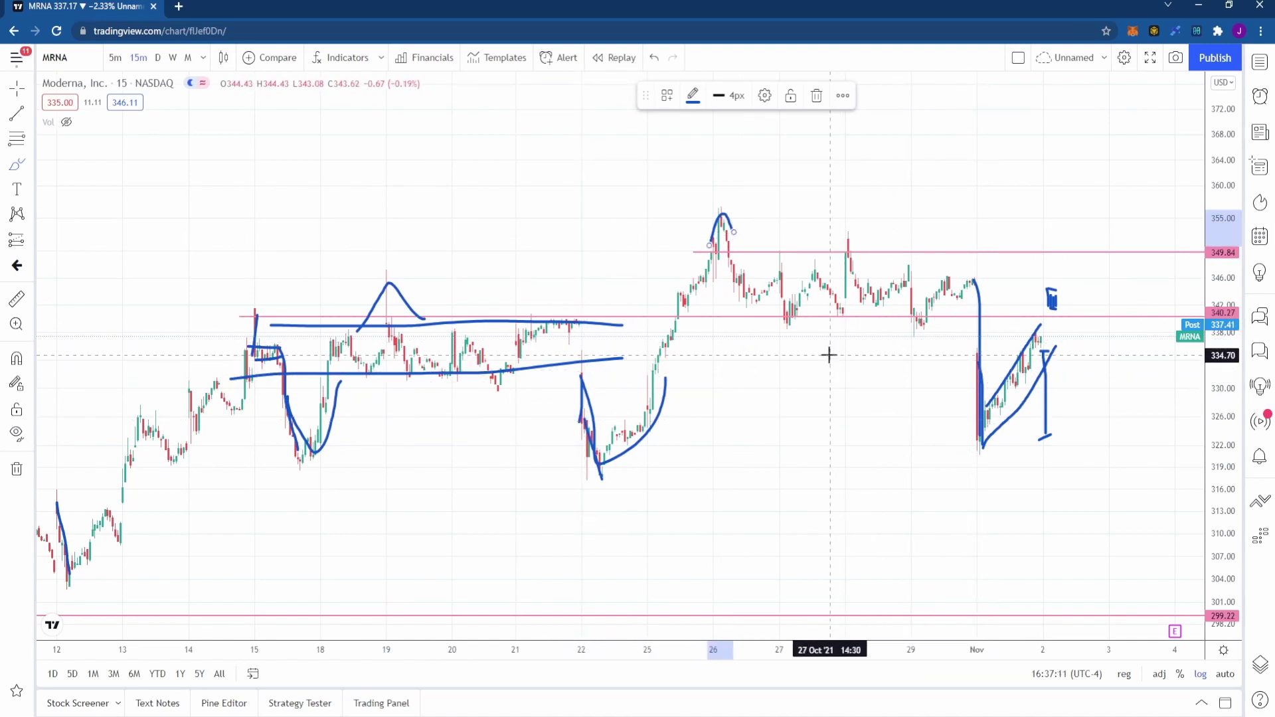
Step: Undo all the Brush drawings on the chart, leaving only the horizontal price lines
key(ctrl+z)
key(ctrl+z)
key(ctrl+z)
key(ctrl+z)
key(ctrl+z)
key(ctrl+z)
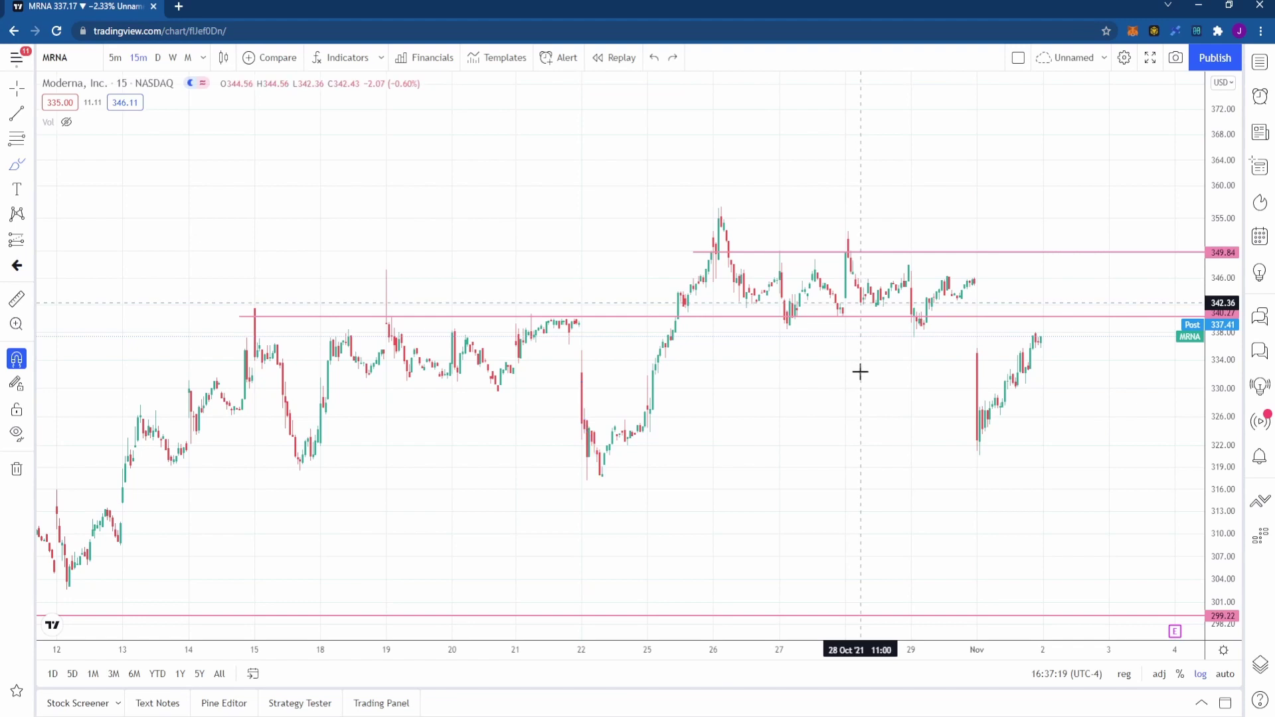
Step: Trace the 1 November opening drop with a vertical Brush stroke and undo it
scroll(891, 404, up, 3)
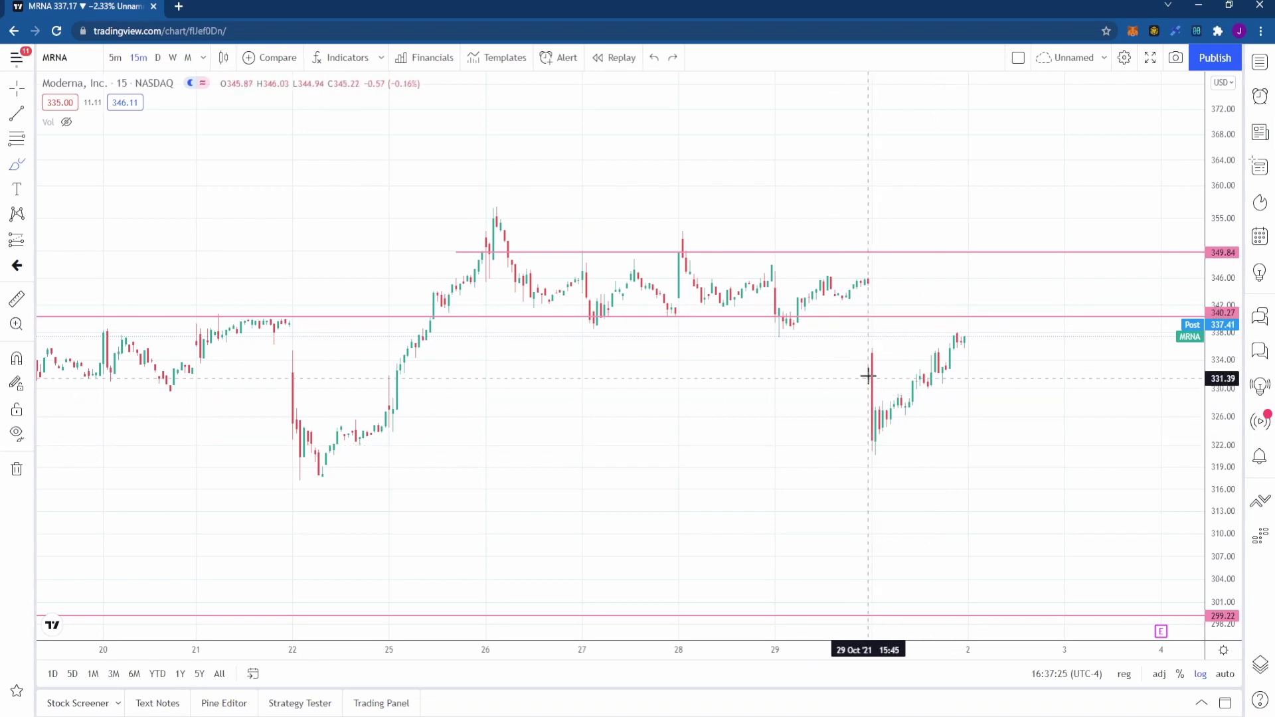
drag(874, 359, 875, 431)
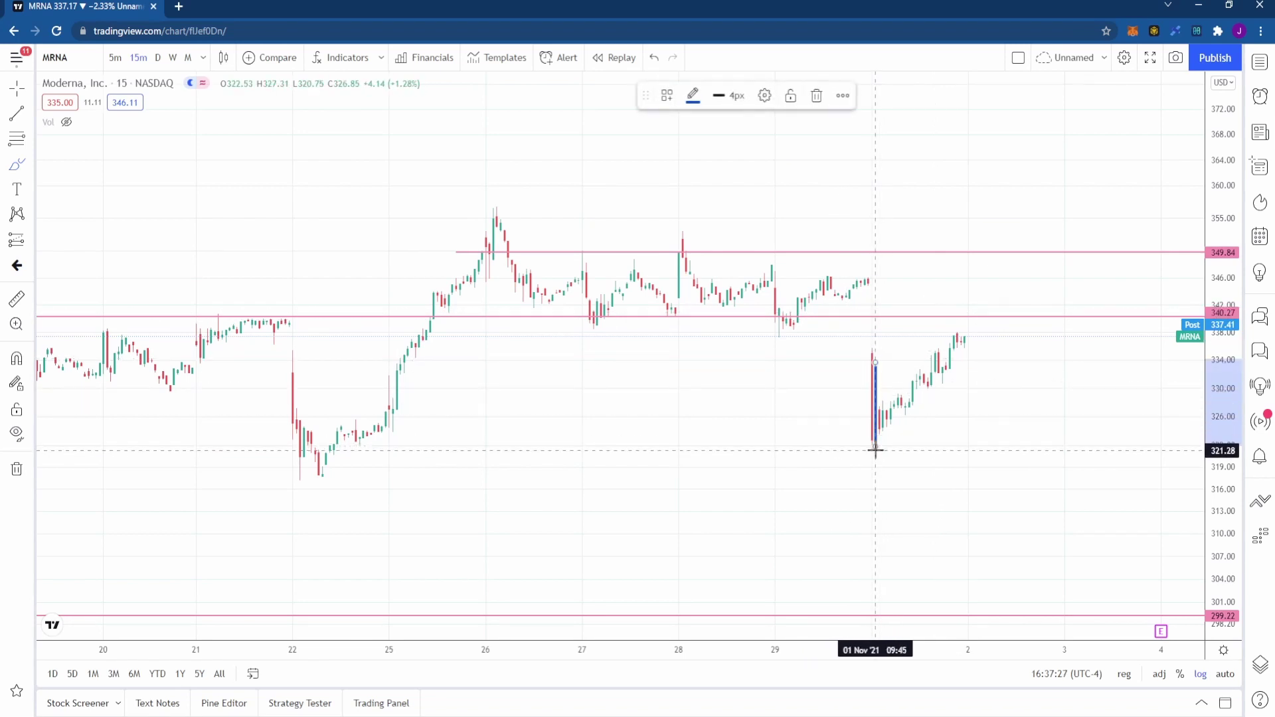
scroll(871, 446, up, 4)
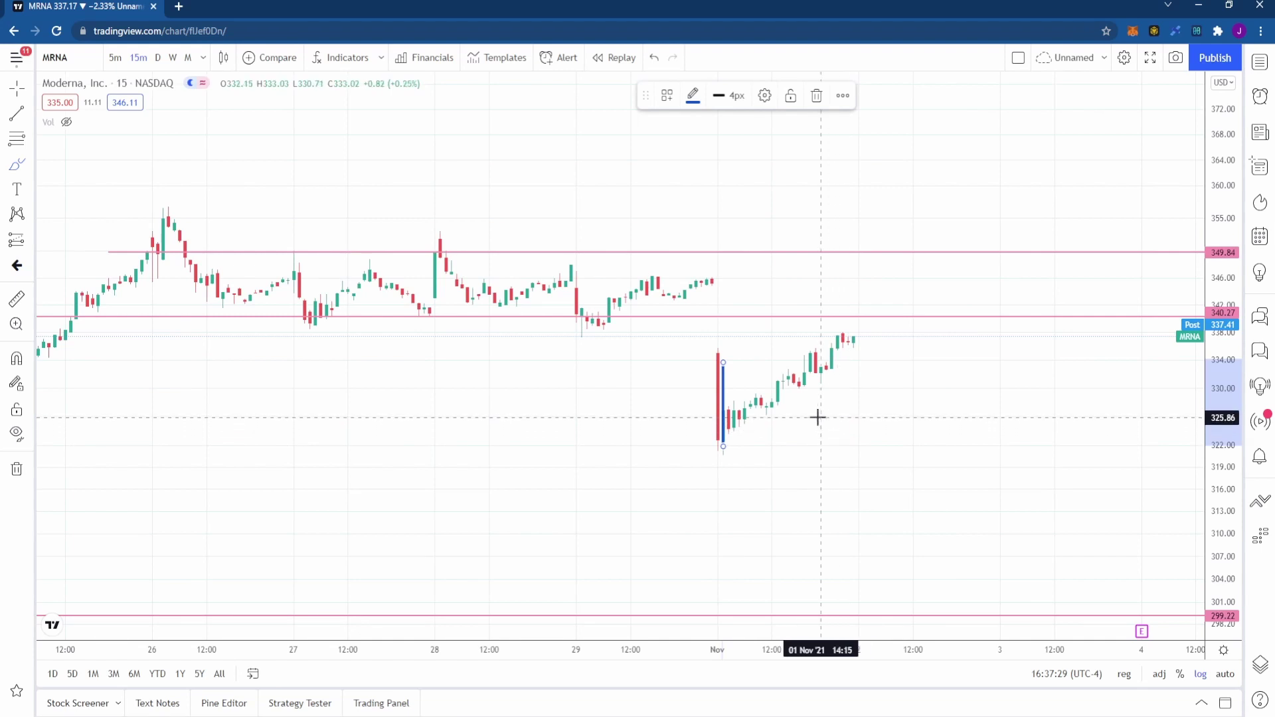
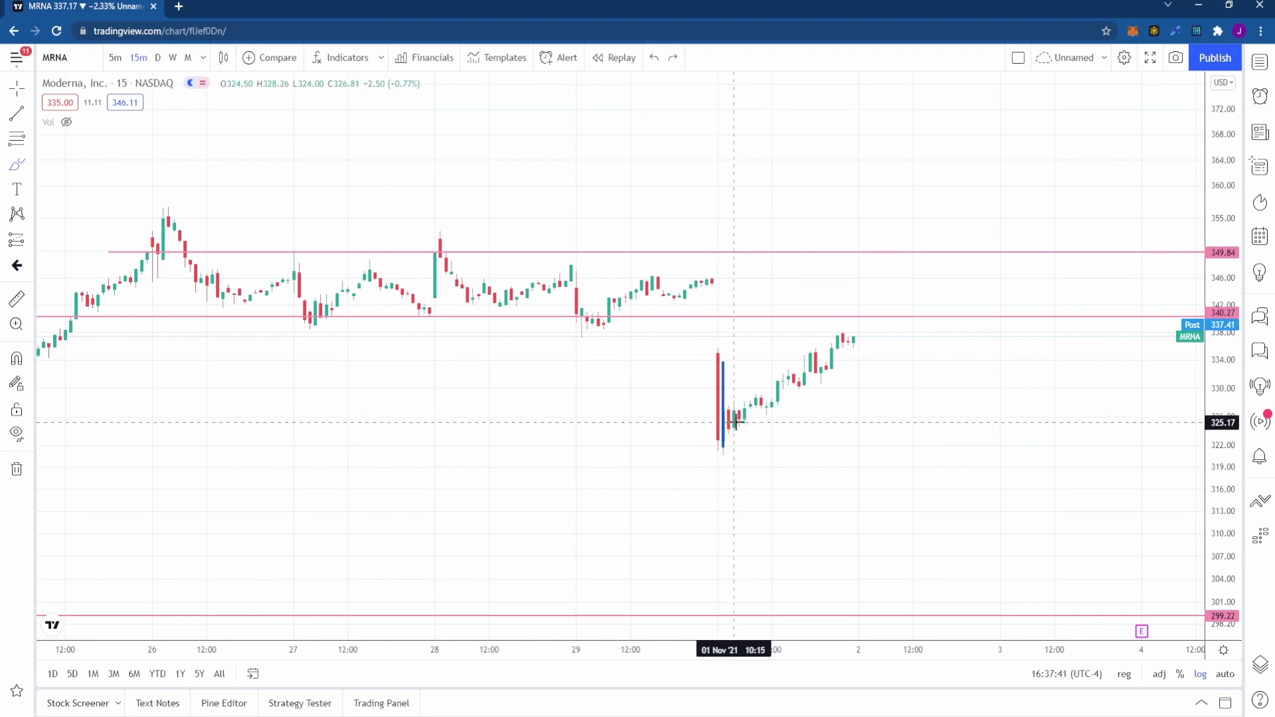
key(ctrl+z)
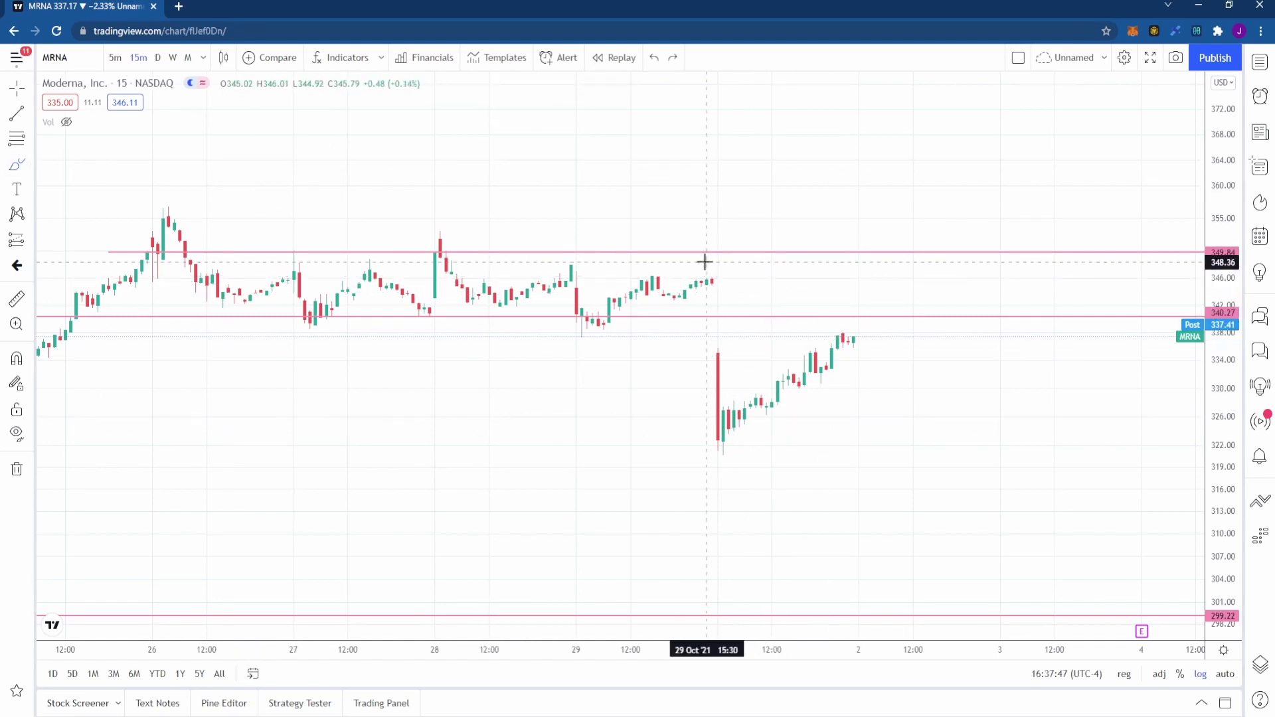
Step: Trace the 29 October close, the gap down, the 1 November rising channel and a possible 2 November drop with Brush strokes
drag(711, 283, 799, 287)
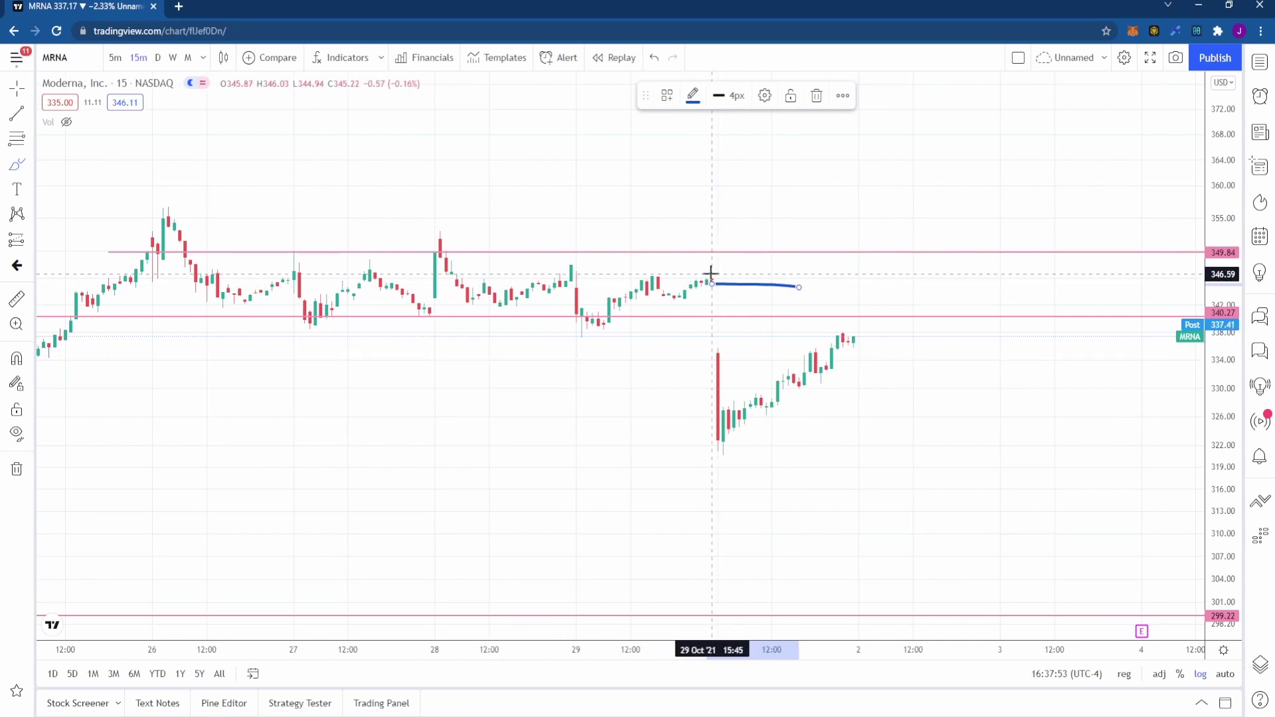
mouse_move(711, 274)
mouse_down()
mouse_move(719, 441)
mouse_move(864, 345)
mouse_up()
mouse_move(736, 400)
mouse_down()
mouse_move(851, 328)
mouse_move(859, 504)
mouse_up()
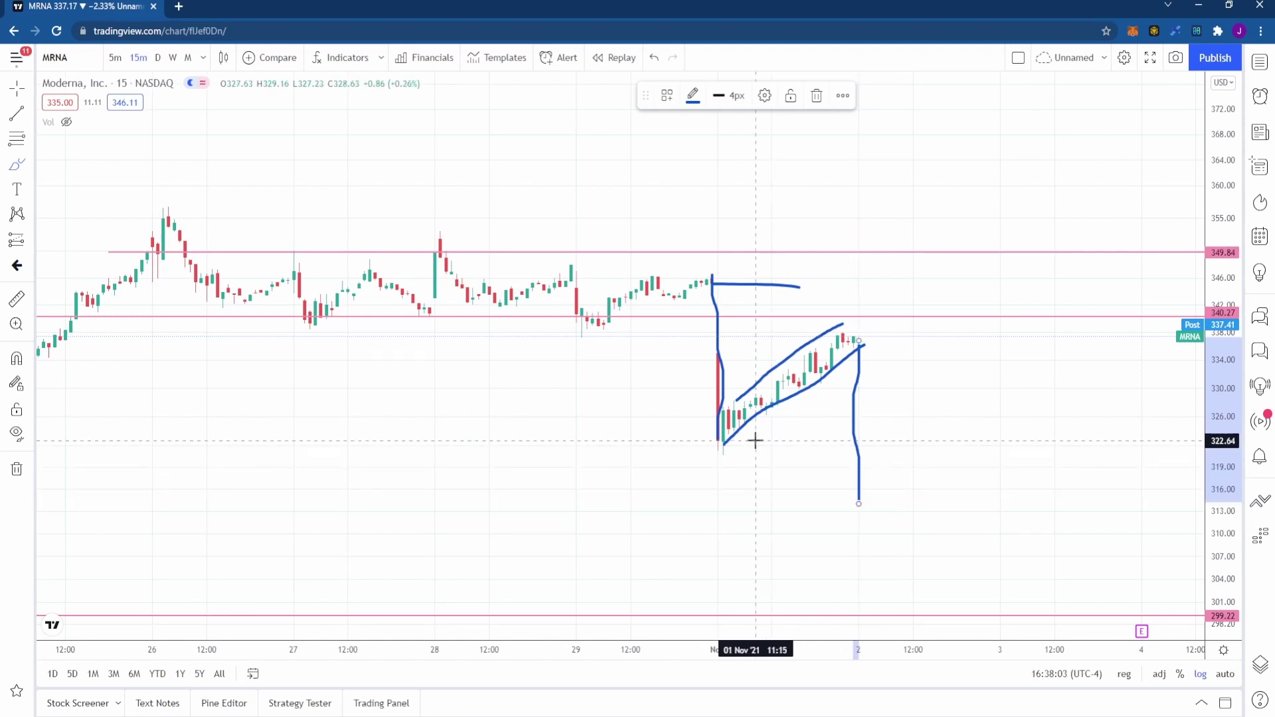
Step: Undo the Brush strokes for the gap down, the rising channel and the possible drop
key(ctrl+z)
key(ctrl+z)
key(ctrl+z)
key(ctrl+z)
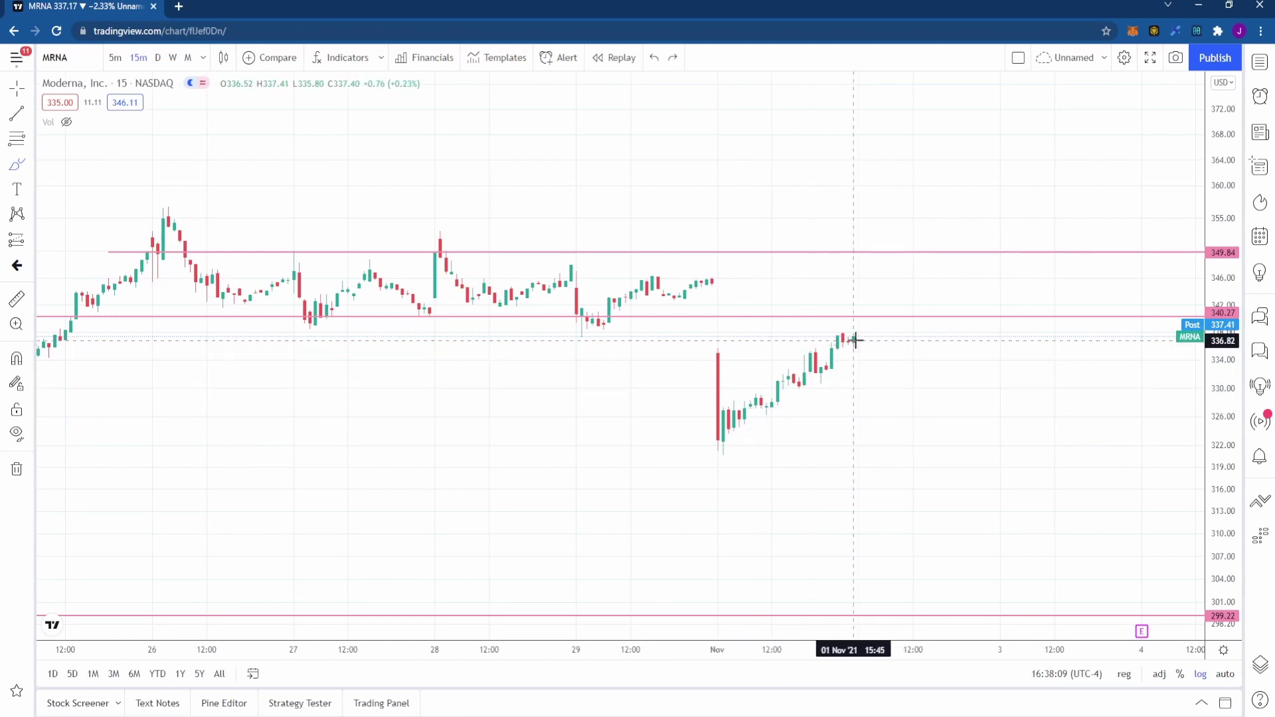
Step: Mark a possible 2 November fall from the last close and small candles above the 340.27 line, and undo these strokes
click(855, 340)
click(854, 340)
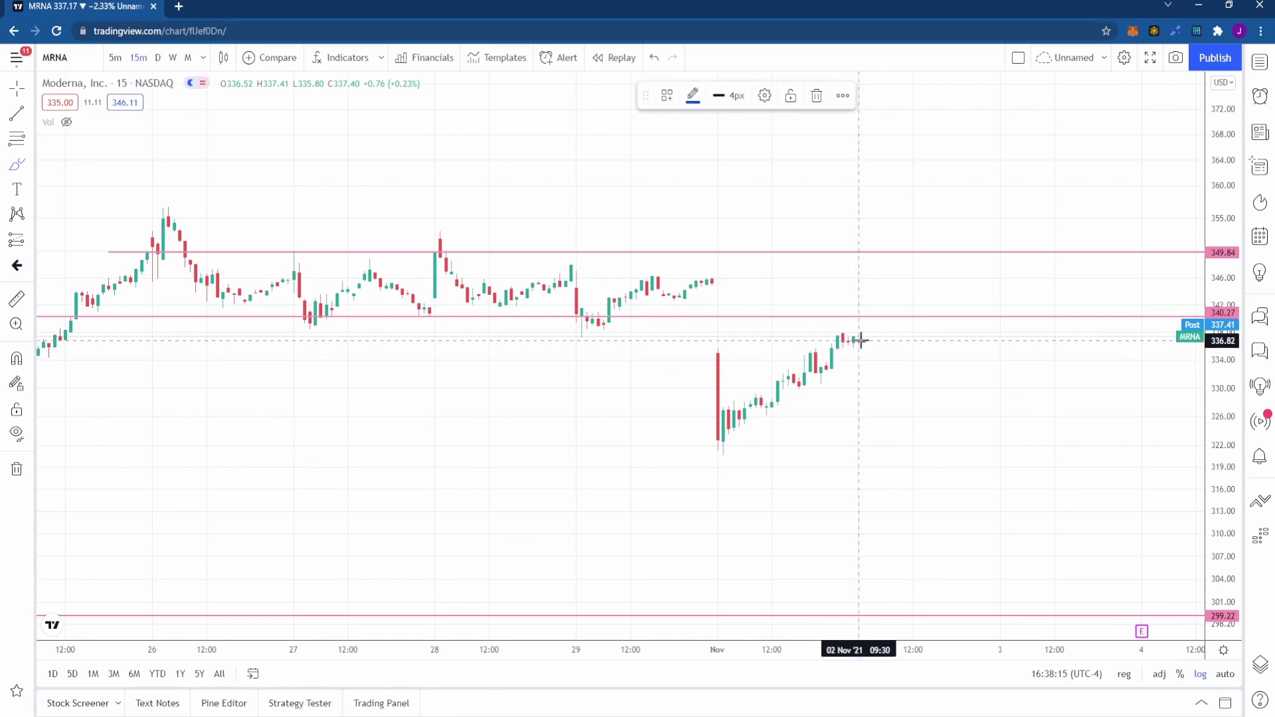
mouse_move(858, 340)
mouse_down()
mouse_move(873, 380)
mouse_move(862, 378)
mouse_move(880, 379)
mouse_up()
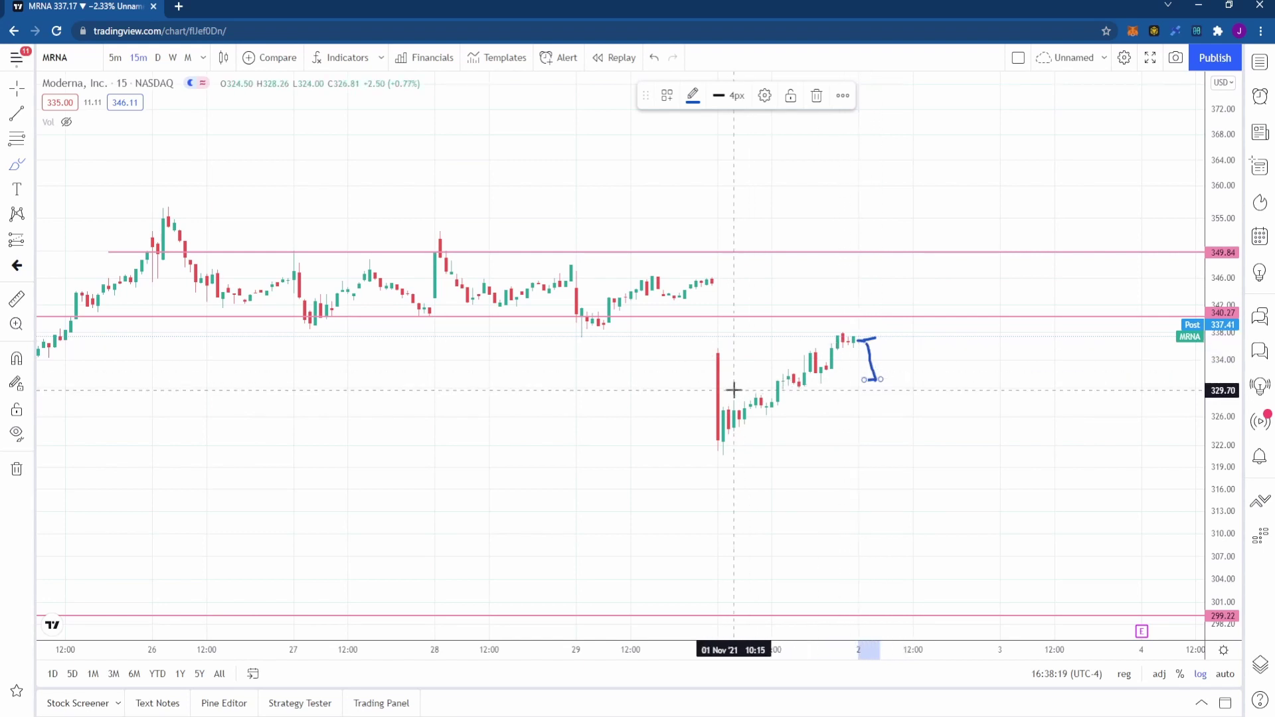
drag(878, 302, 886, 314)
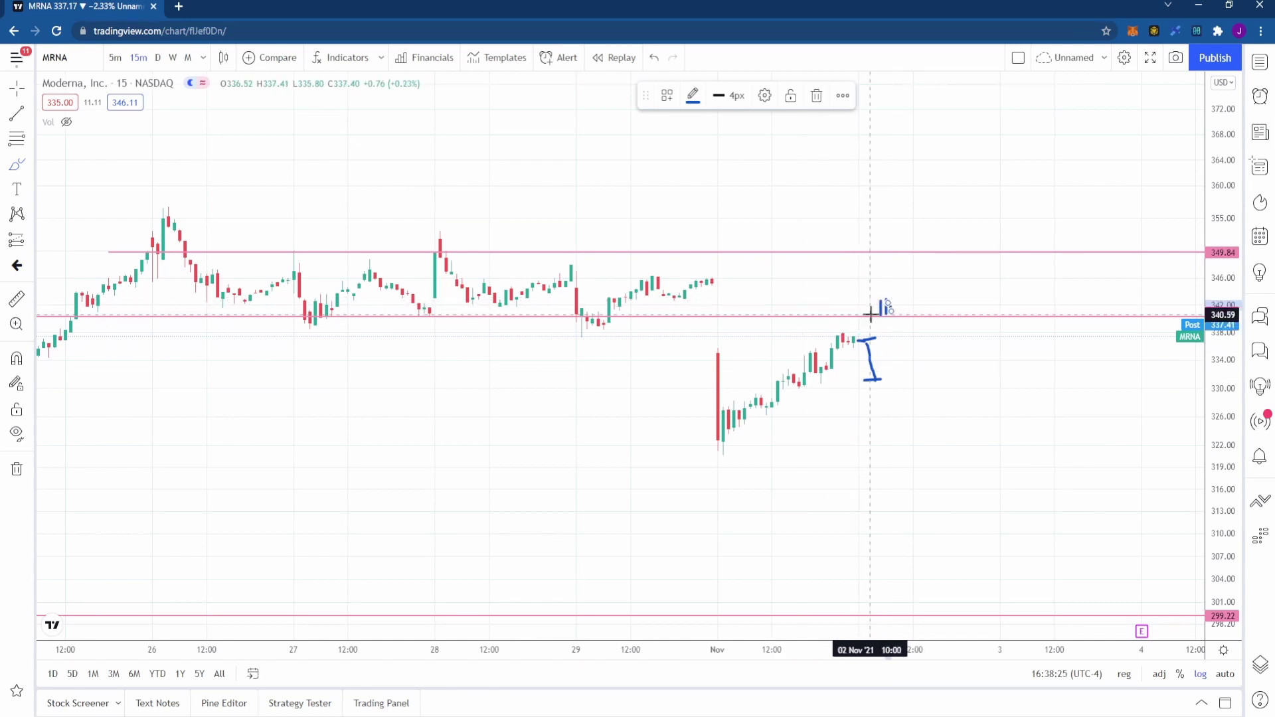
key(ctrl+z)
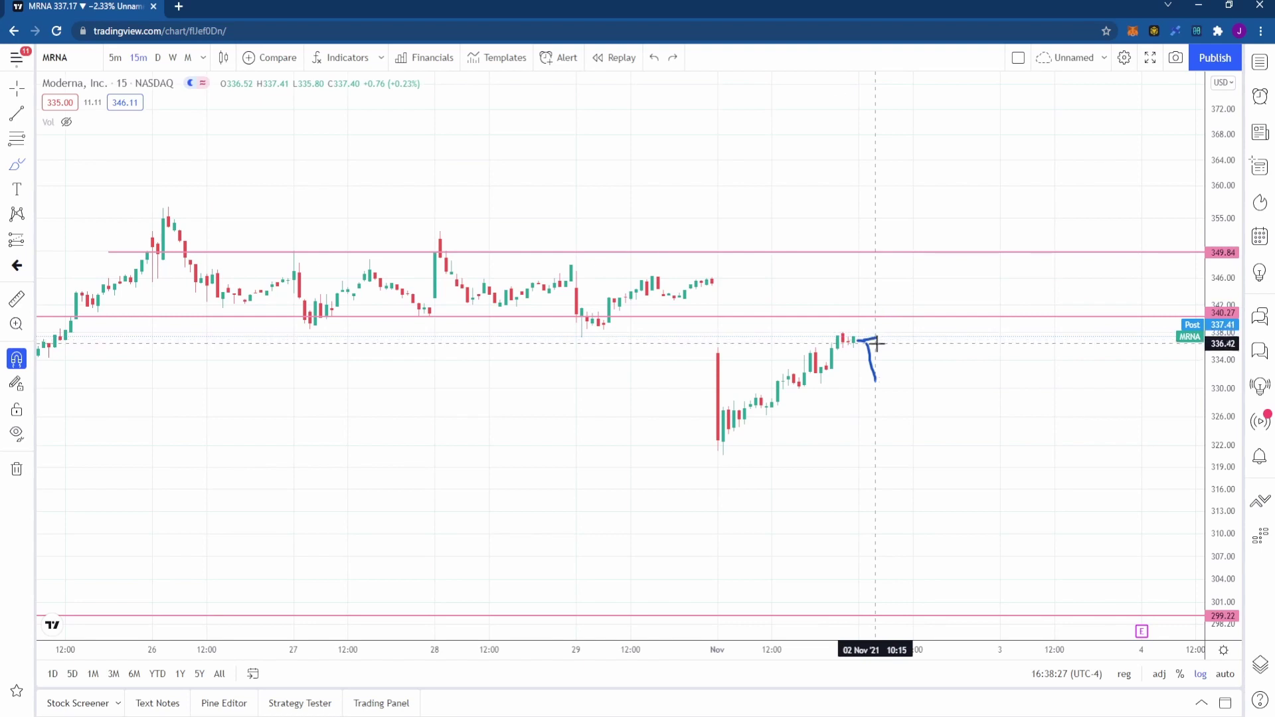
Step: Sketch a 2 November rise above the 340.27 line, a continuation towards 349.84 and an alternative range below 340.27 with the Brush
drag(864, 340, 864, 308)
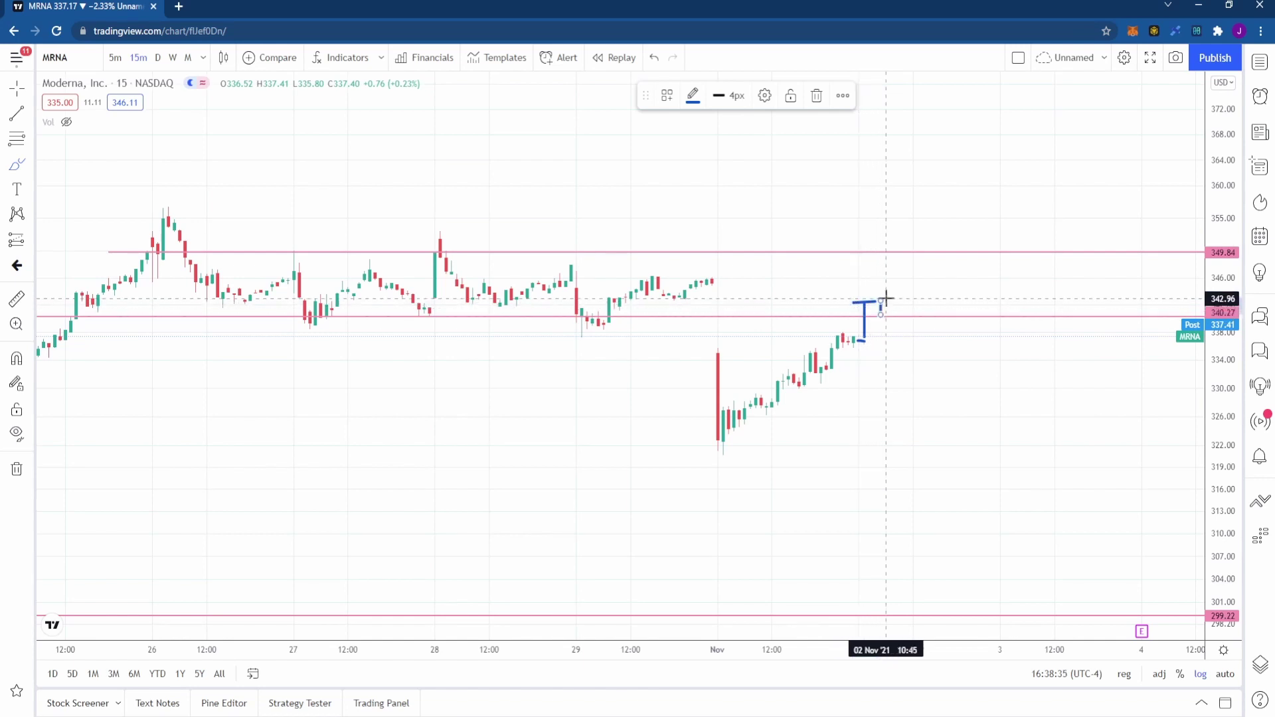
drag(886, 299, 894, 307)
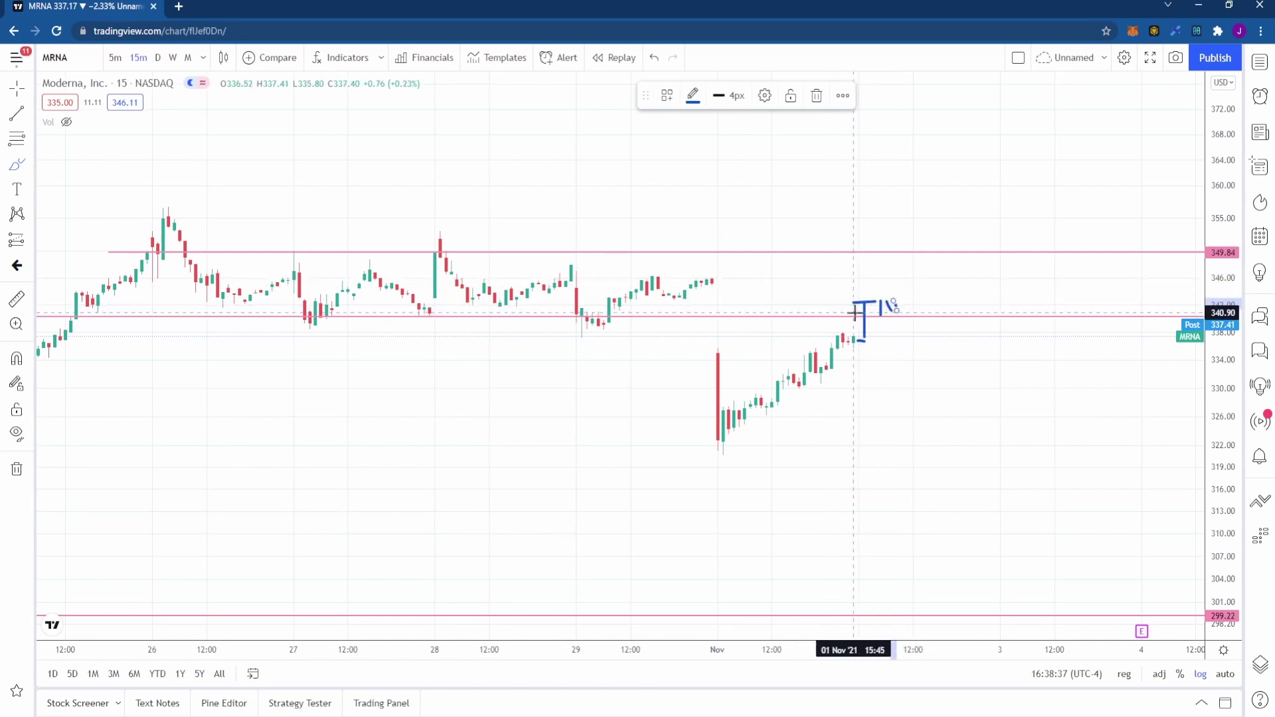
mouse_move(866, 317)
mouse_down()
mouse_move(897, 313)
mouse_move(877, 313)
mouse_move(913, 256)
mouse_up()
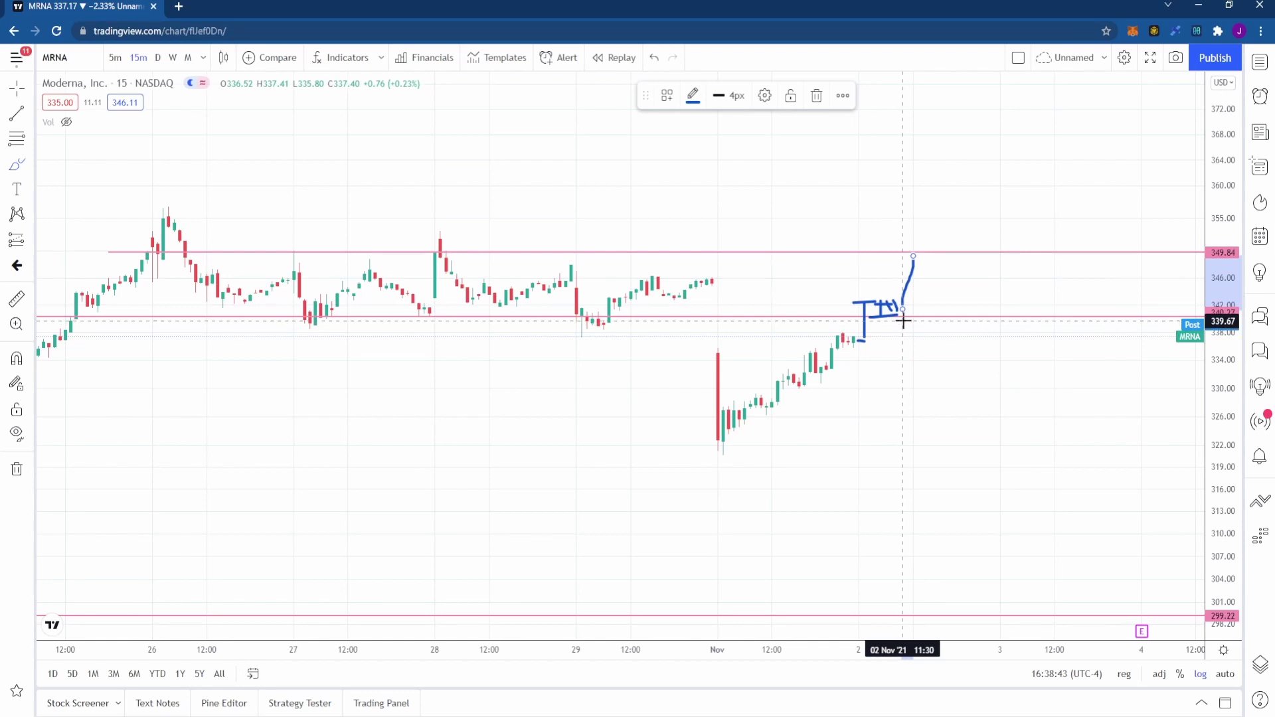
mouse_move(905, 323)
mouse_down()
mouse_move(915, 342)
mouse_move(922, 332)
mouse_up()
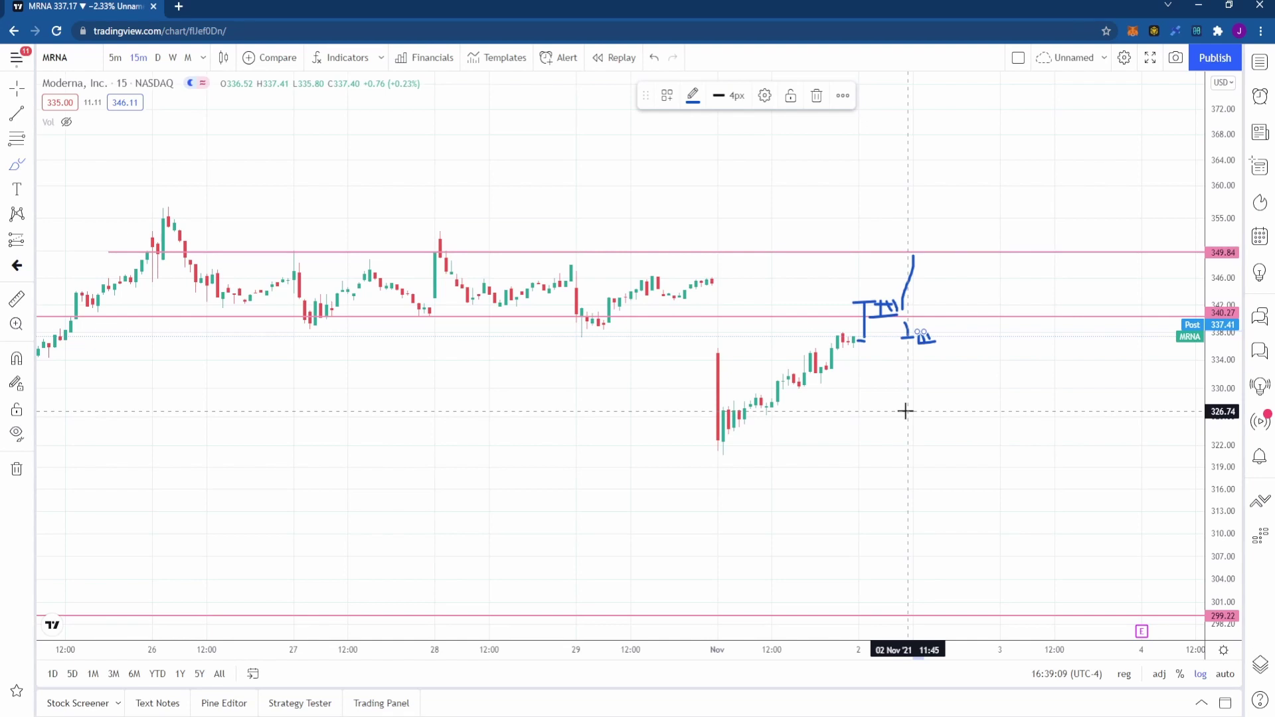
Step: Undo the Brush strokes for the 2 November rise and its alternative
key(ctrl+z)
key(ctrl+z)
key(ctrl+z)
key(ctrl+z)
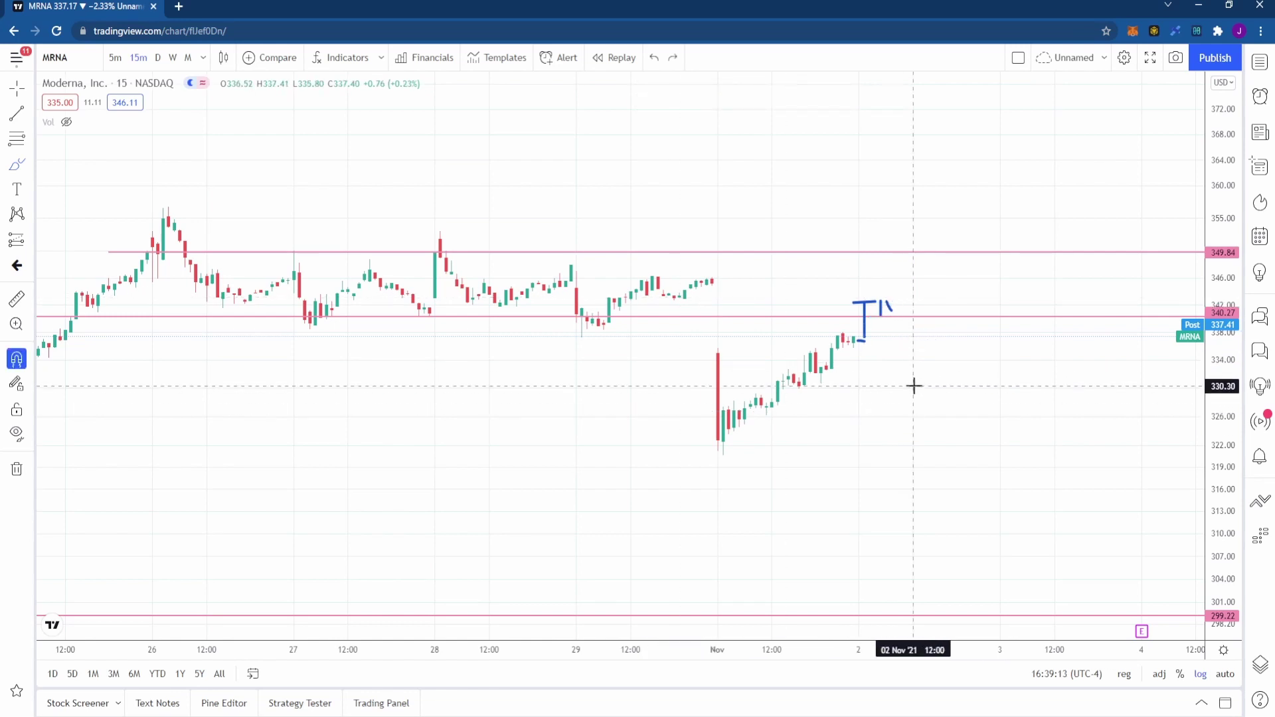
key(ctrl+z)
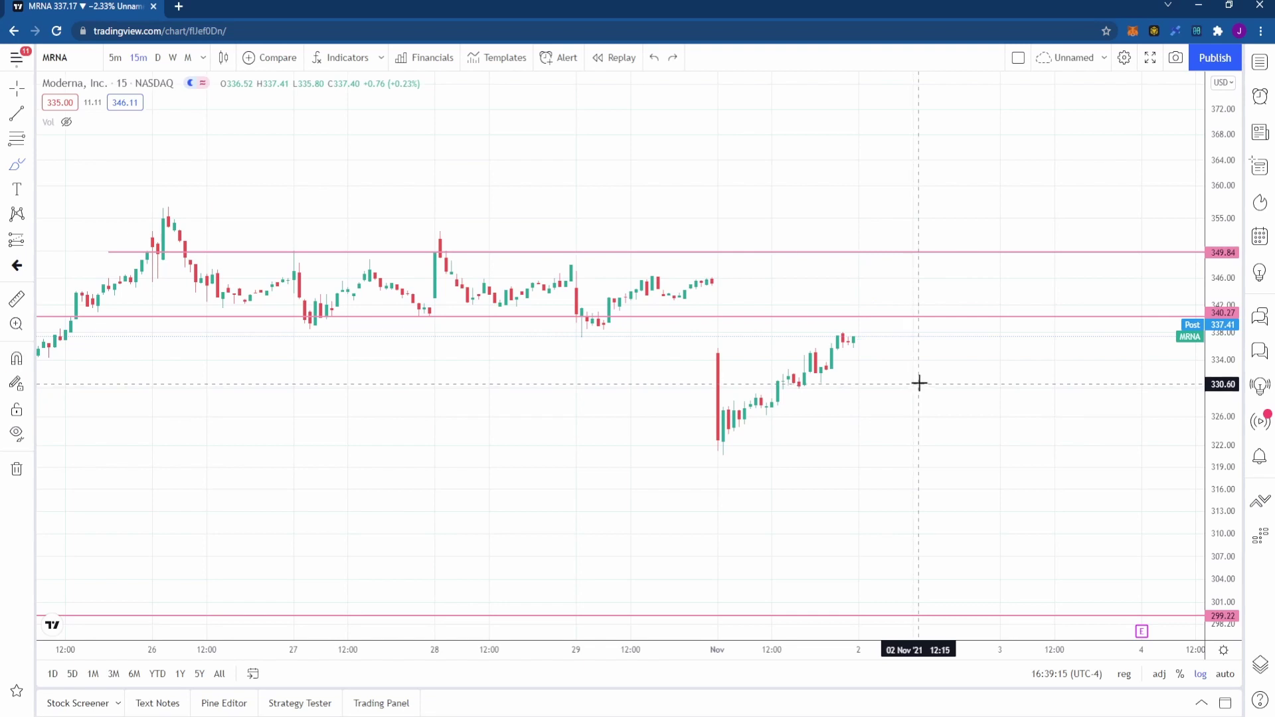
Step: Draw a rising Brush line from the 1 November low through the rebound to just under the 384.65 line around 4 November
scroll(1033, 462, down, 3)
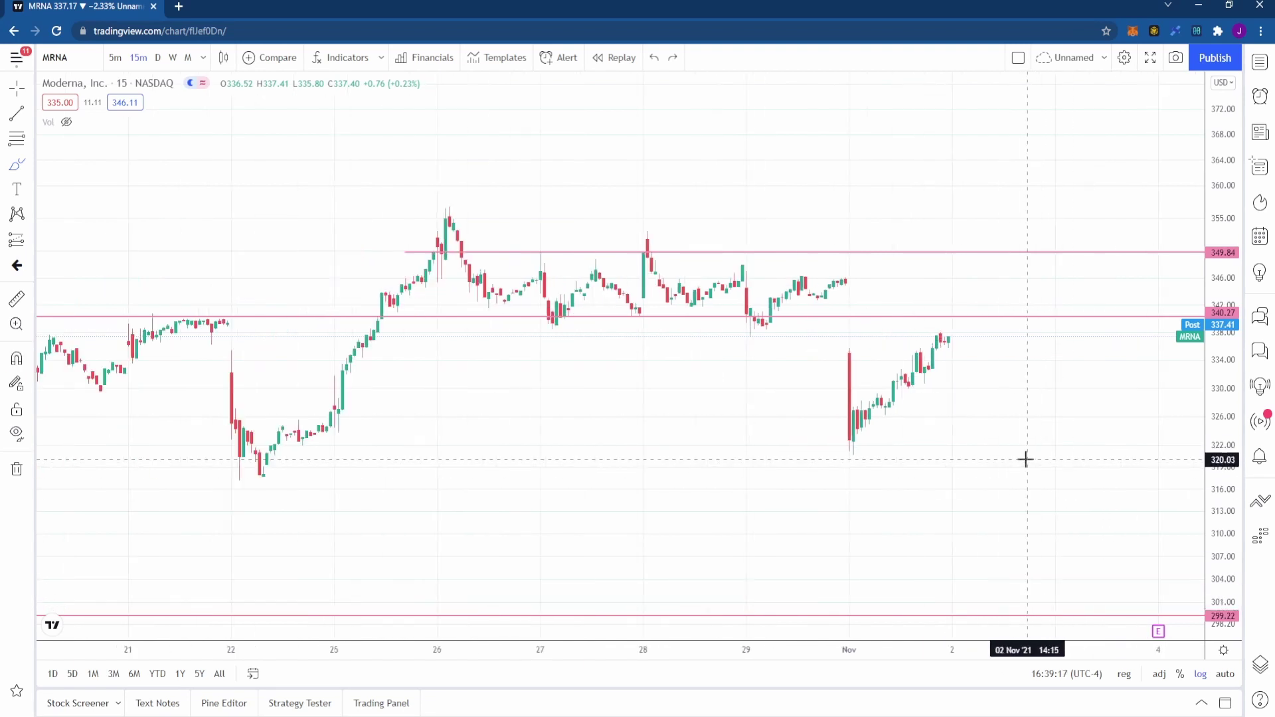
scroll(848, 185, right, 3)
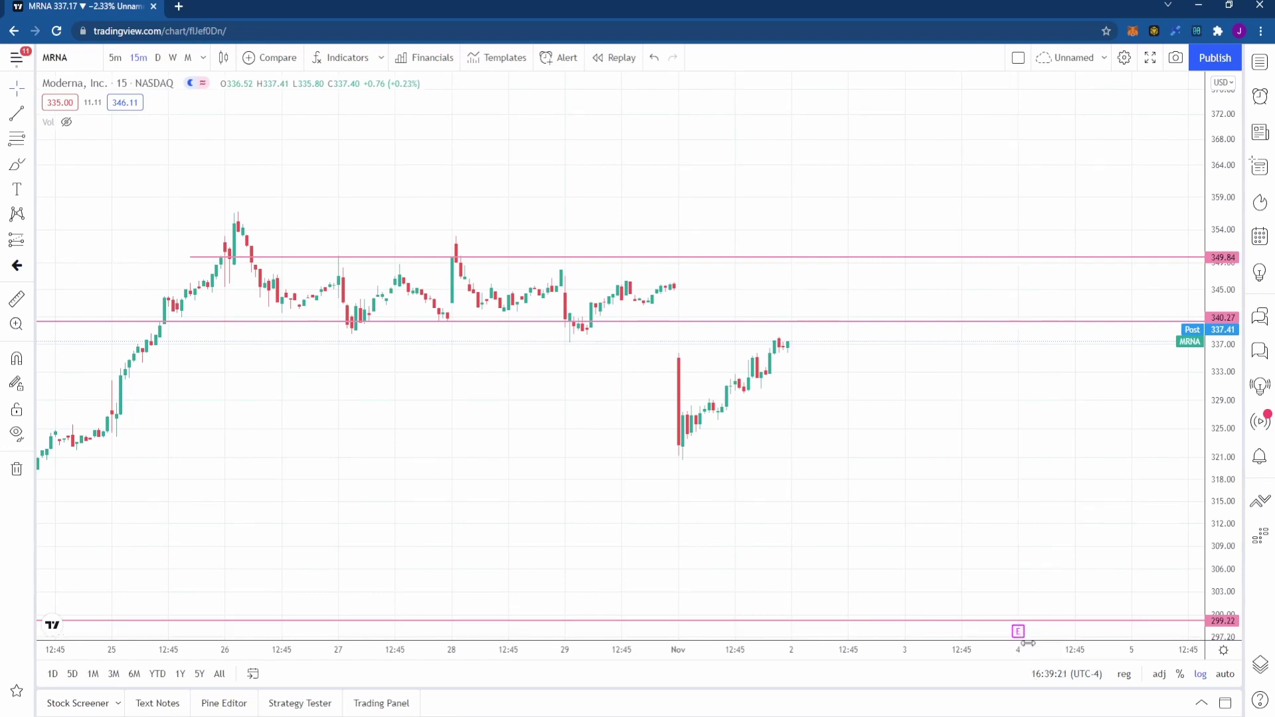
scroll(963, 511, down, 3)
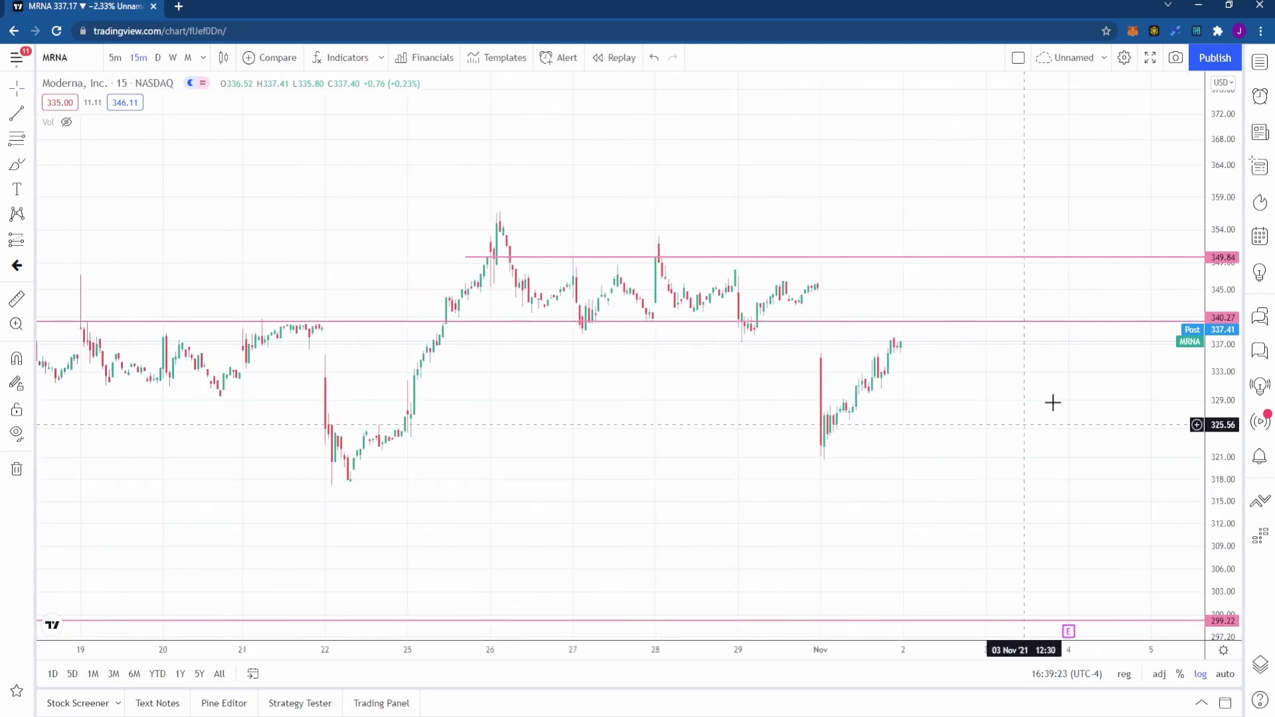
drag(1234, 192, 1235, 299)
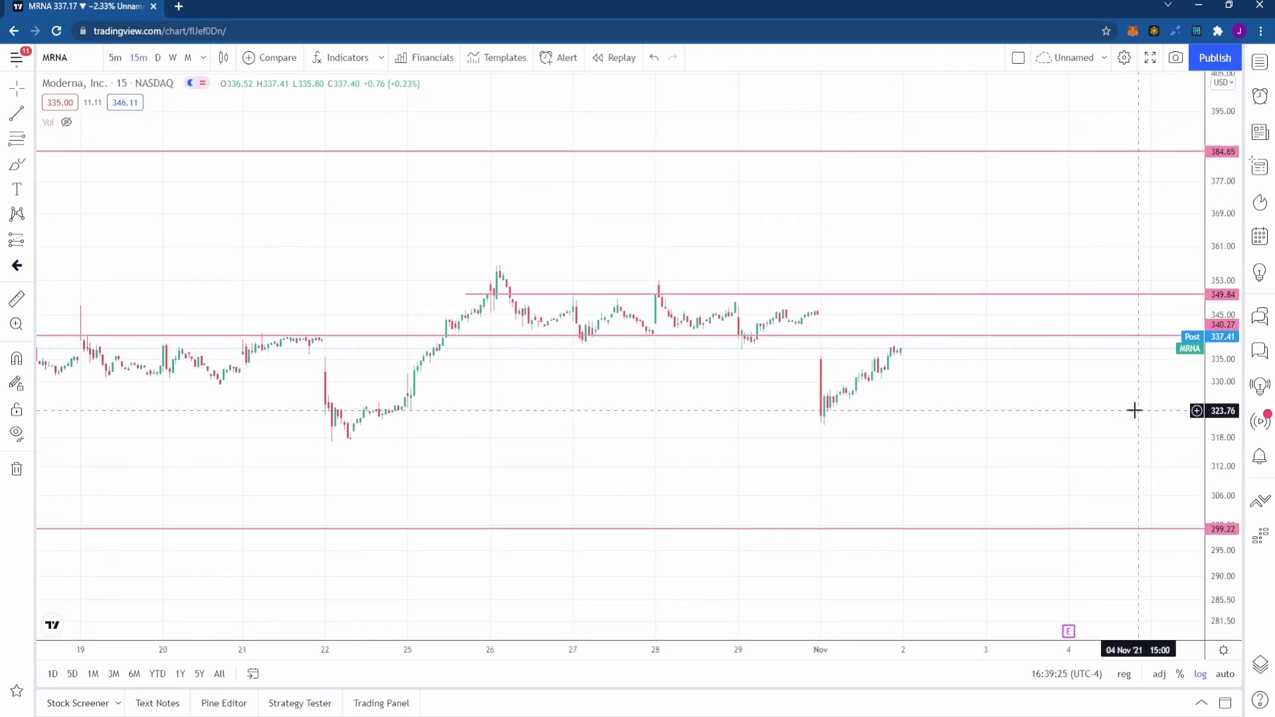
drag(1133, 413, 984, 484)
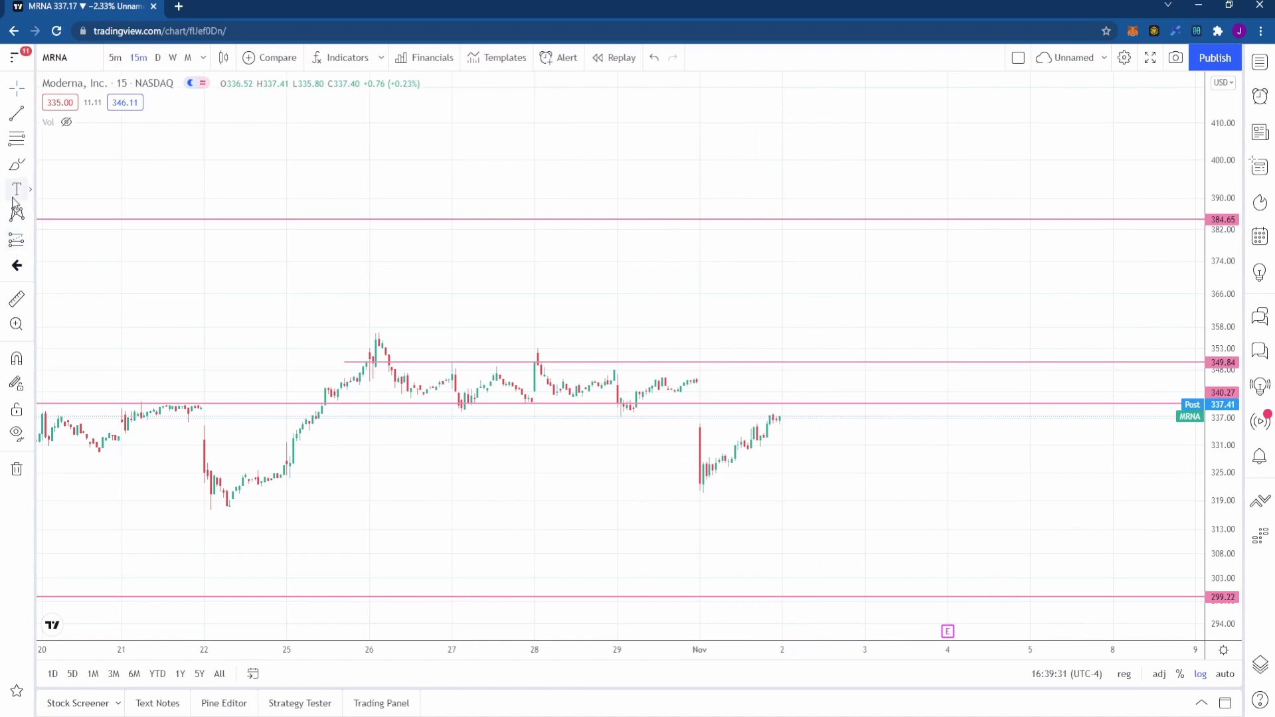
click(16, 164)
mouse_move(711, 478)
mouse_down()
mouse_move(843, 369)
mouse_move(968, 239)
mouse_up()
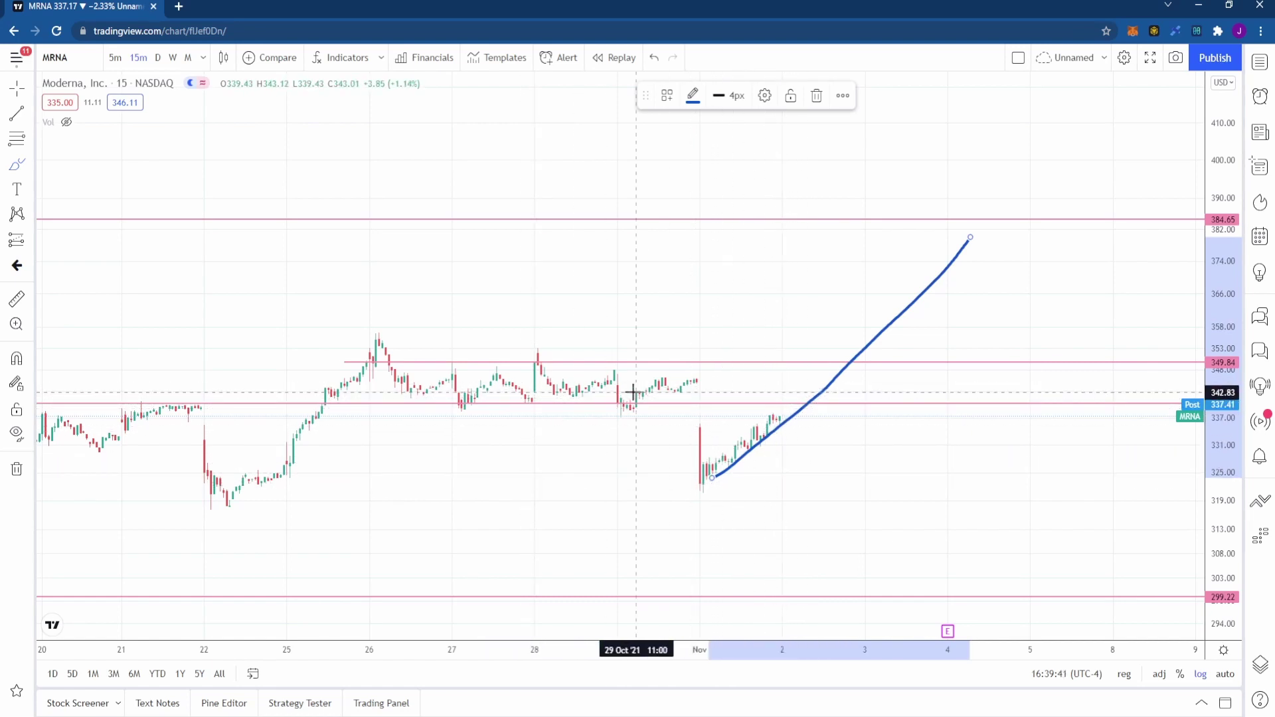
Step: Bound the 26 to 29 October sideways range with two Brush lines and mark a drop from about 375 to 340 after 4 November
drag(391, 402, 684, 402)
drag(408, 362, 678, 366)
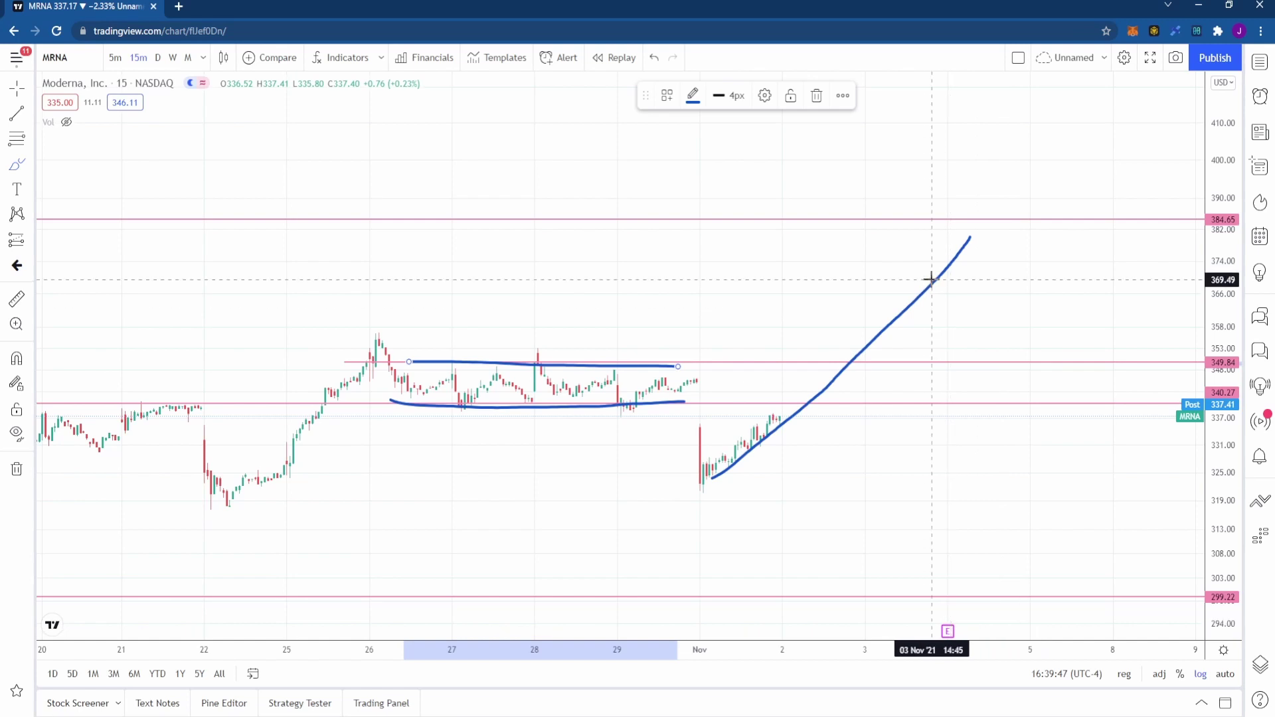
mouse_move(986, 259)
mouse_down()
mouse_move(985, 398)
mouse_move(1009, 400)
mouse_up()
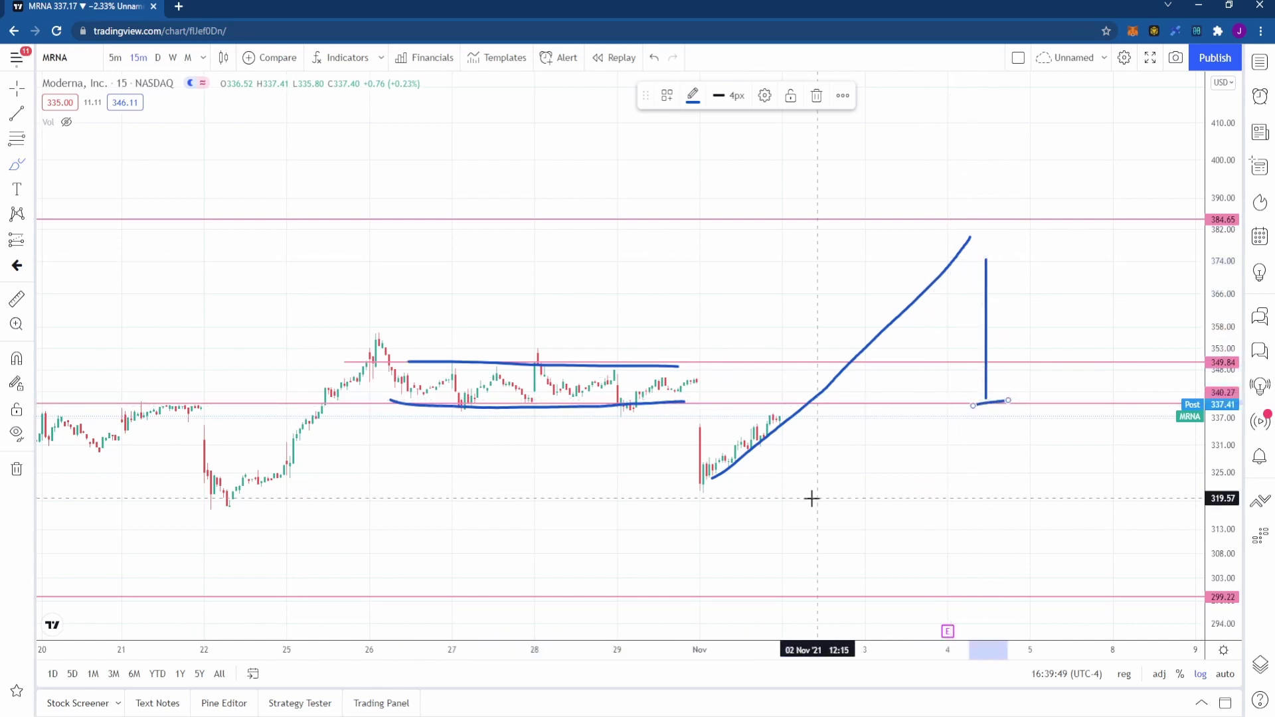
drag(980, 256, 995, 256)
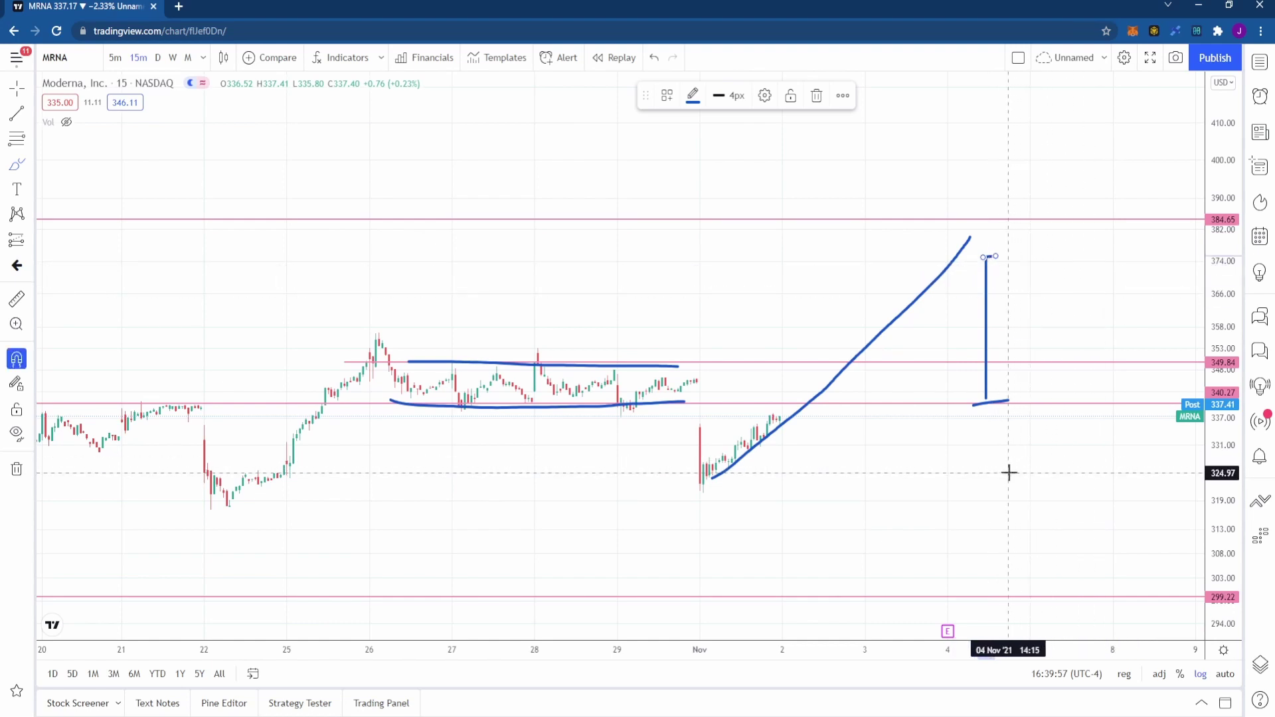
Step: Undo the rising projection, the sideways range lines and the vertical drop marker
key(ctrl+z)
key(ctrl+z)
key(ctrl+z)
key(ctrl+z)
key(ctrl+z)
key(ctrl+z)
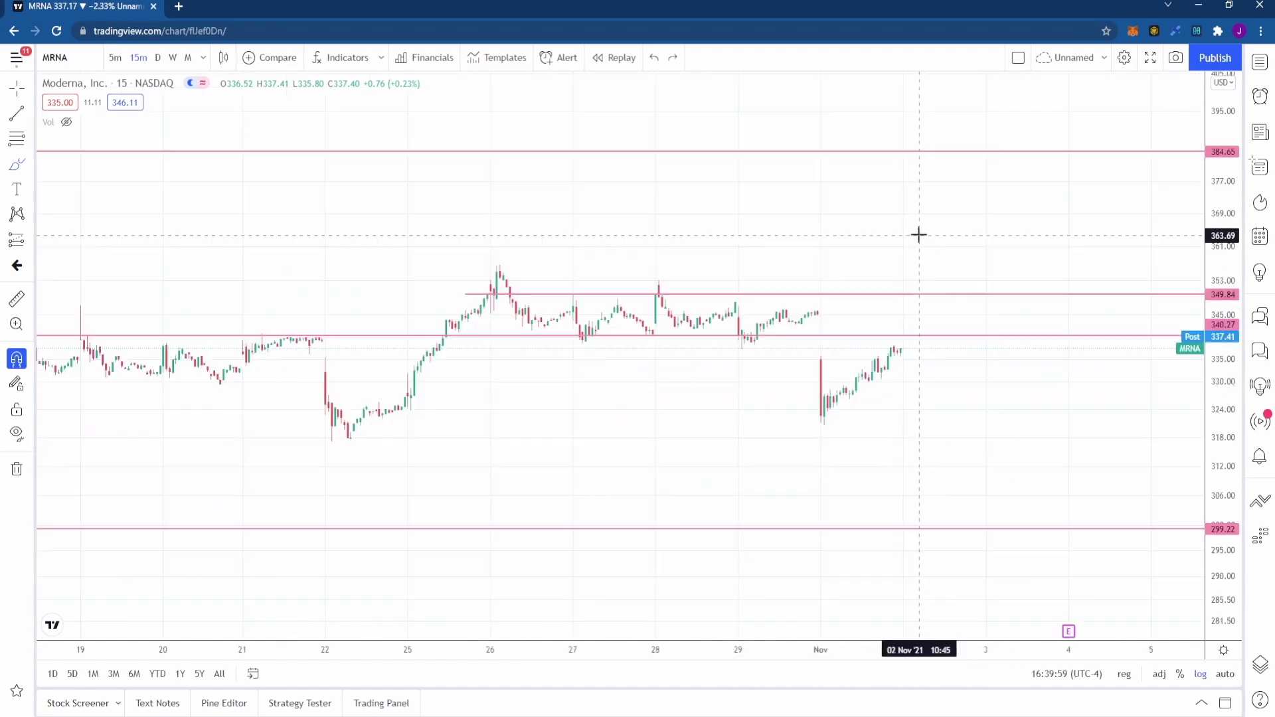
Step: Review the price history since July and sketch possible 2 November price ranges just above and at the 299.22 line with the Brush
scroll(983, 451, down, 4)
drag(1221, 465, 1221, 520)
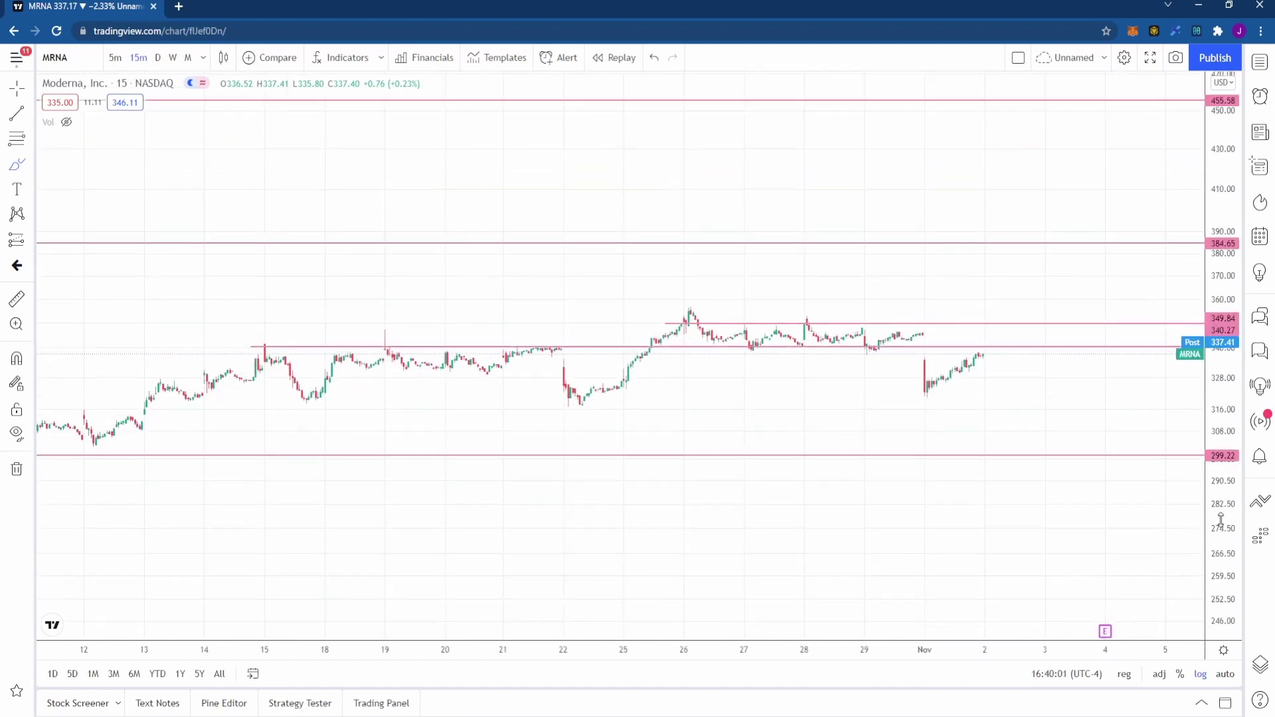
scroll(1061, 515, down, 8)
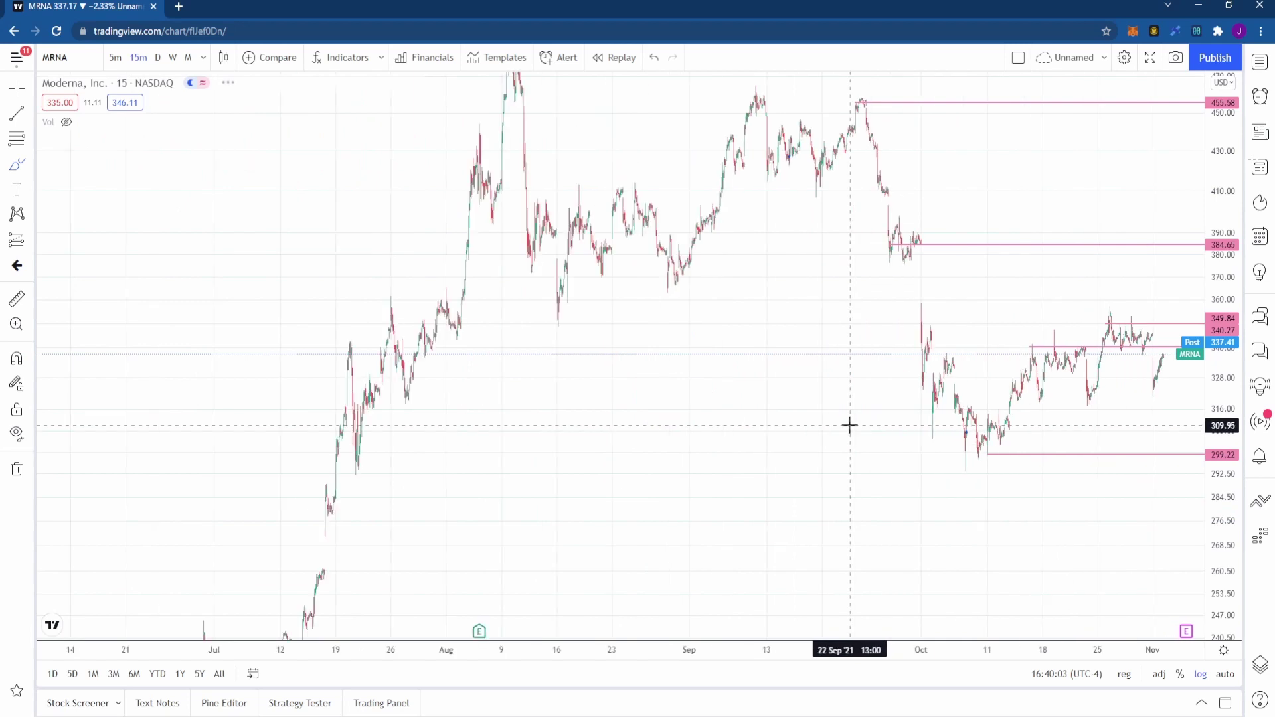
scroll(850, 425, up, 8)
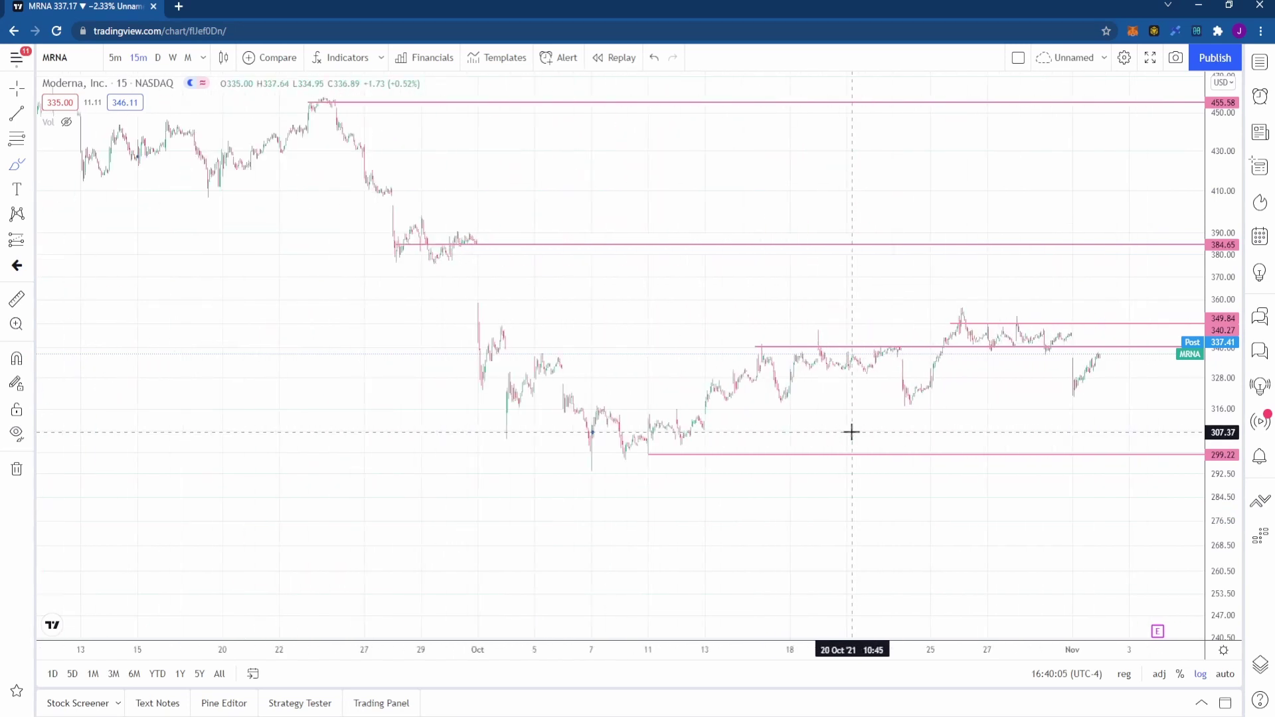
scroll(851, 432, up, 5)
scroll(928, 441, up, 2)
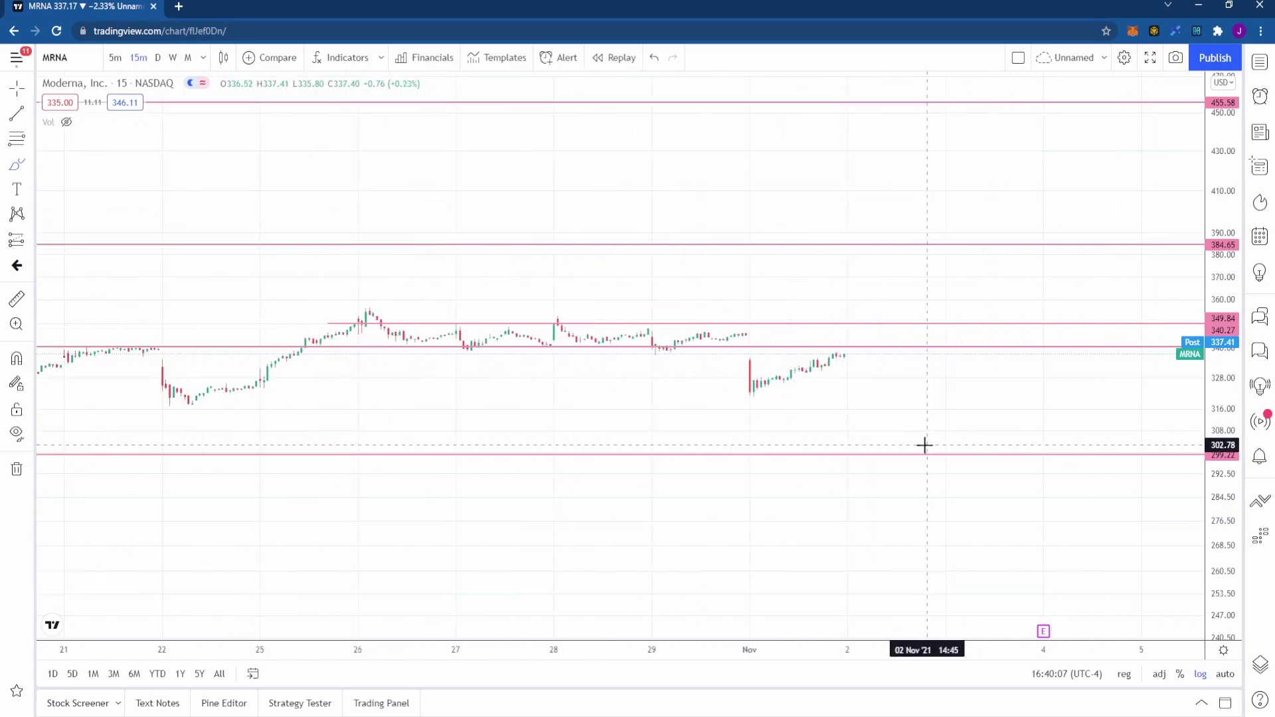
scroll(924, 445, up, 2)
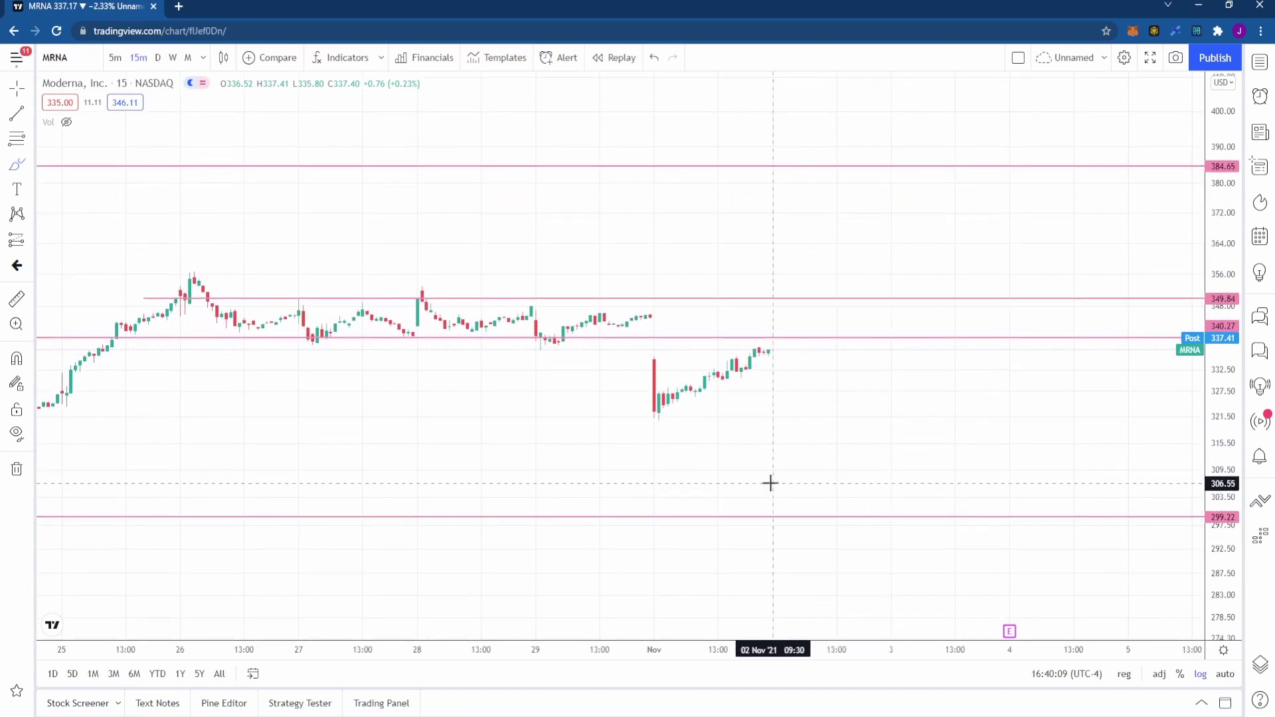
mouse_move(780, 469)
mouse_down()
mouse_move(805, 467)
mouse_move(795, 505)
mouse_move(818, 500)
mouse_up()
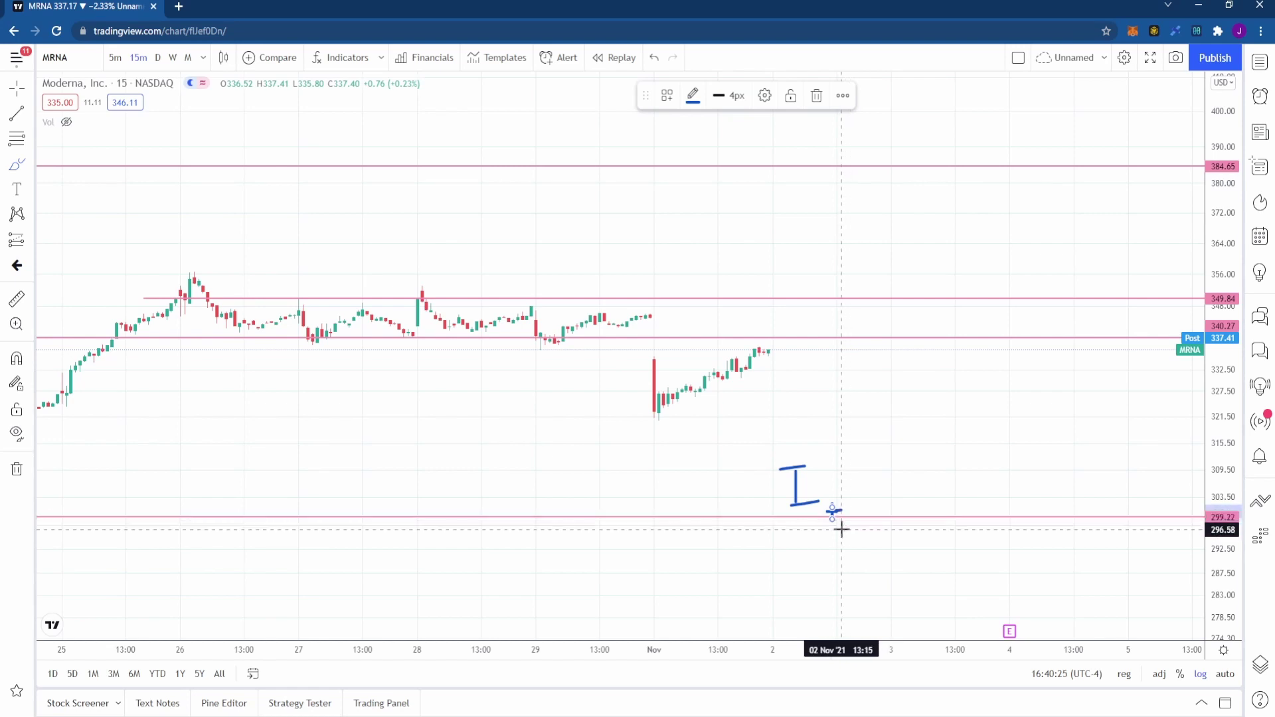
Step: Brush a rise from the 299.22 line to about 331, and a range across 384.65 with a drop to about 353 around 3 November
drag(856, 511, 868, 378)
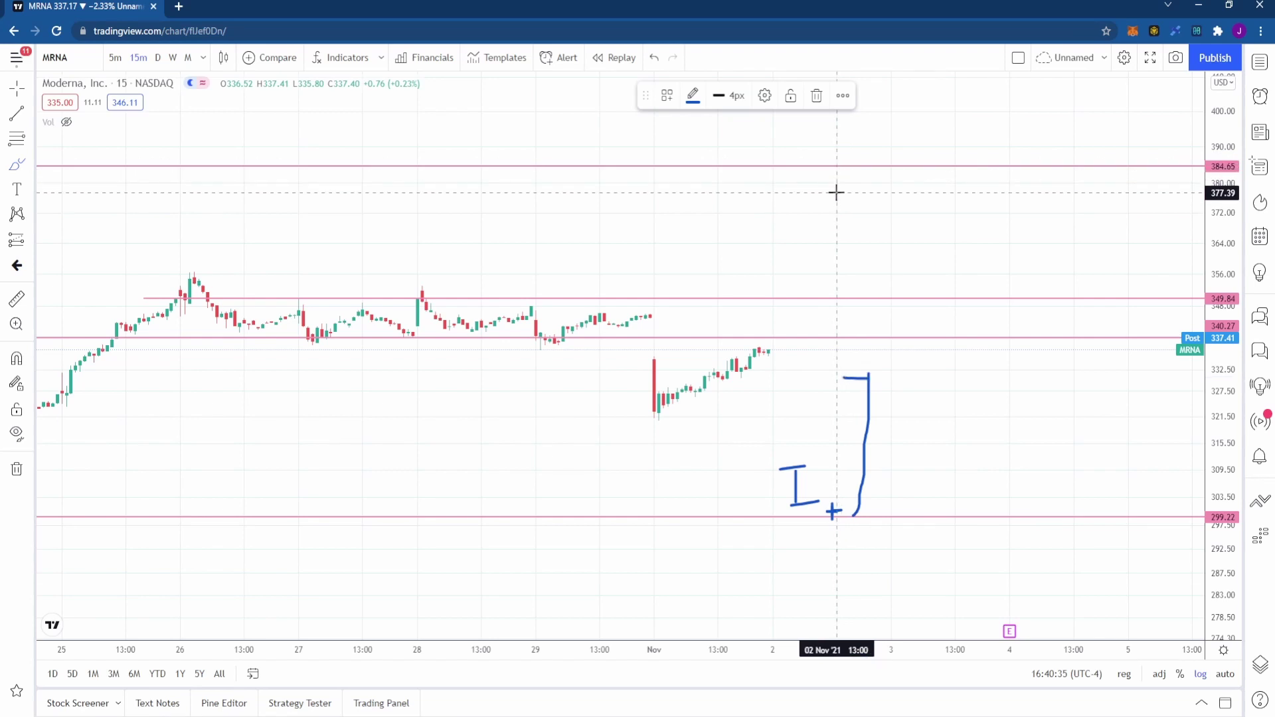
mouse_move(848, 190)
mouse_down()
mouse_move(853, 158)
mouse_move(883, 155)
mouse_move(905, 206)
mouse_move(907, 284)
mouse_up()
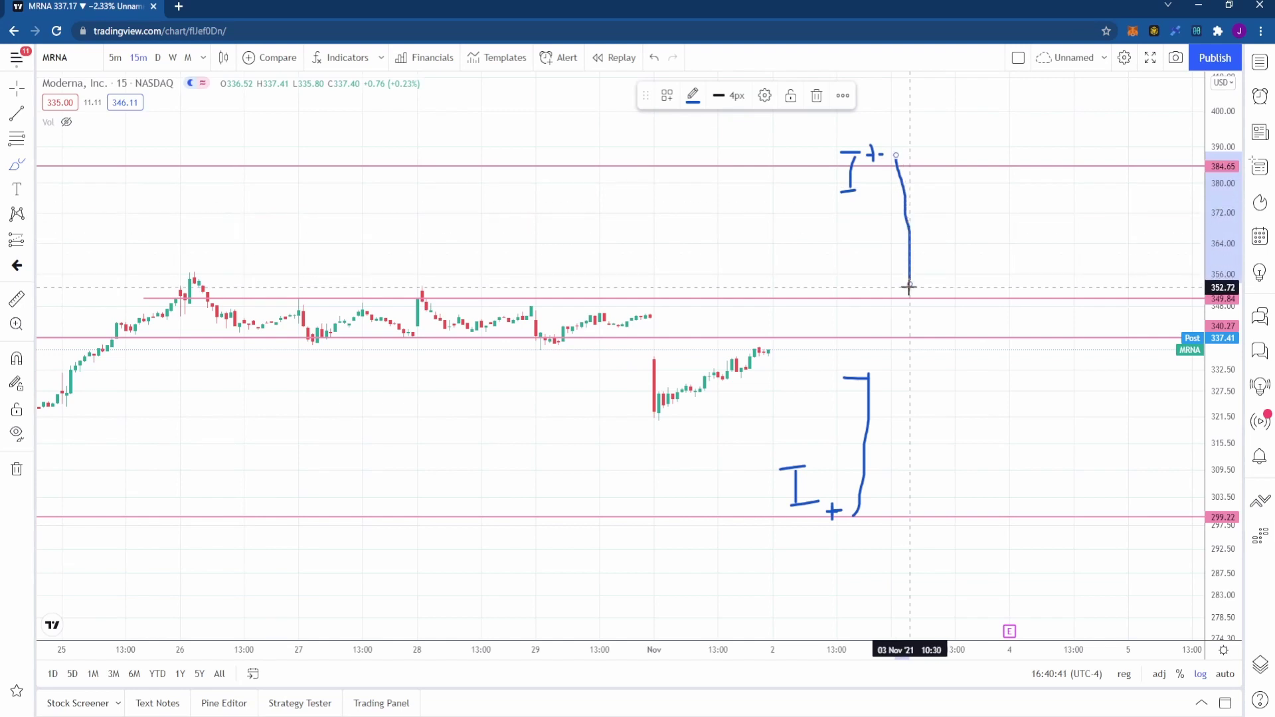
Step: Review the October price history and reinforce the 2 November range marker across 384.65 with Brush strokes, adding a short one at about 392
scroll(777, 302, down, 2)
scroll(775, 299, down, 2)
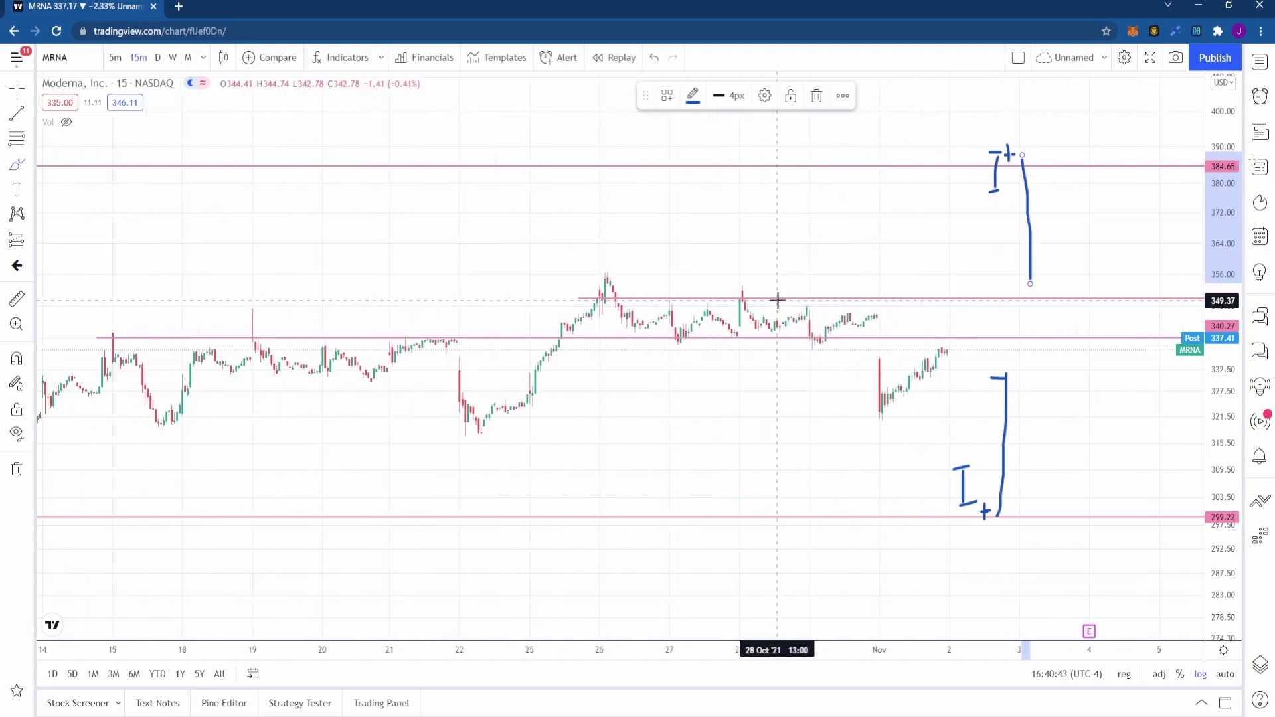
scroll(829, 306, down, 3)
scroll(829, 304, down, 1)
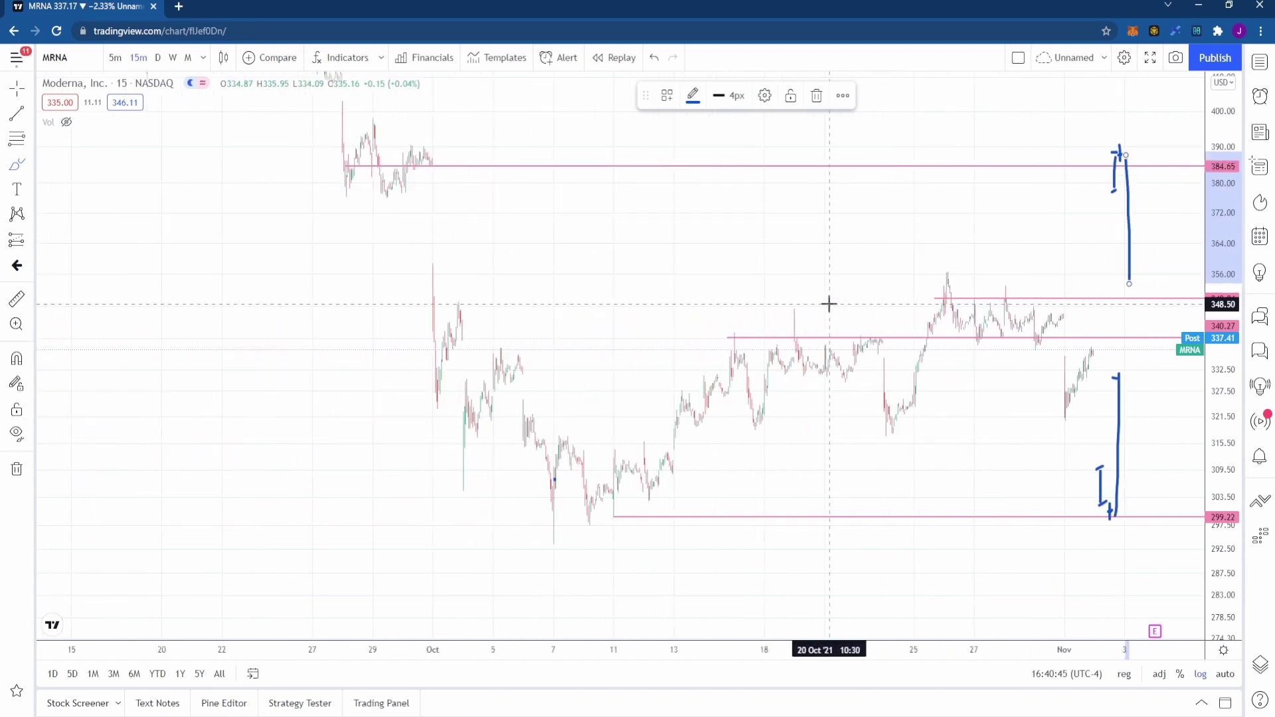
scroll(829, 303, up, 2)
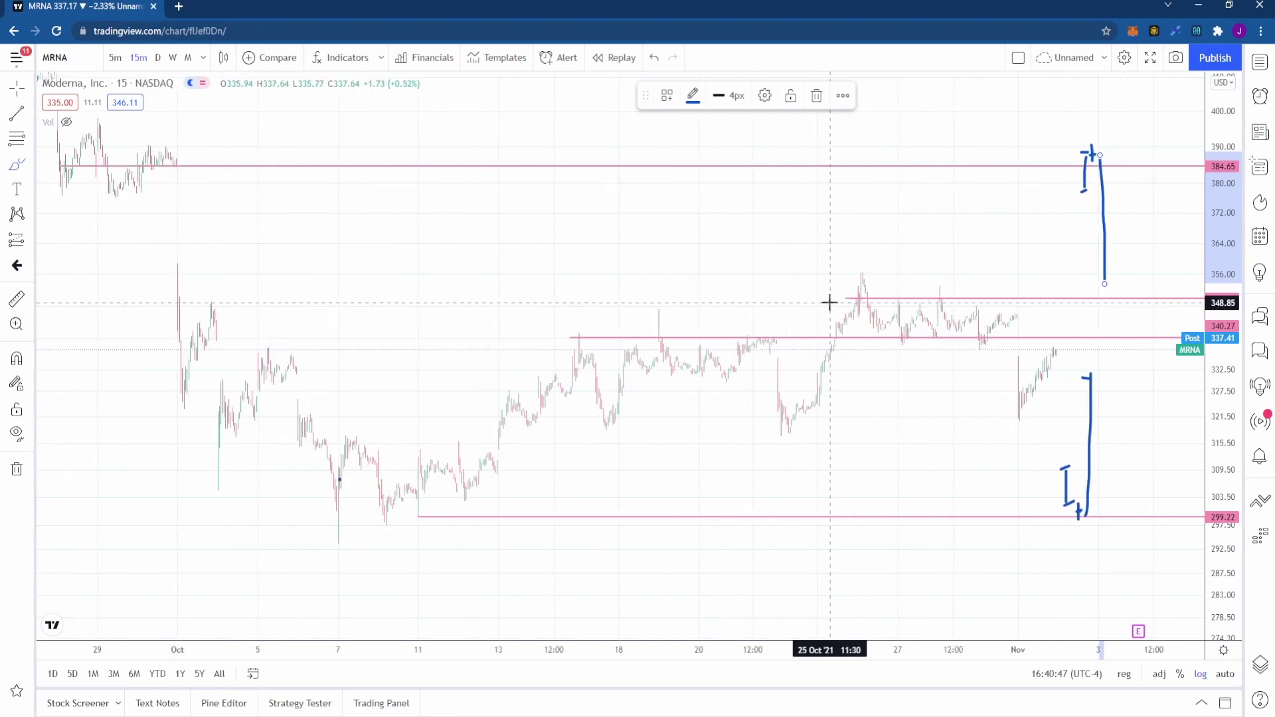
scroll(828, 302, up, 3)
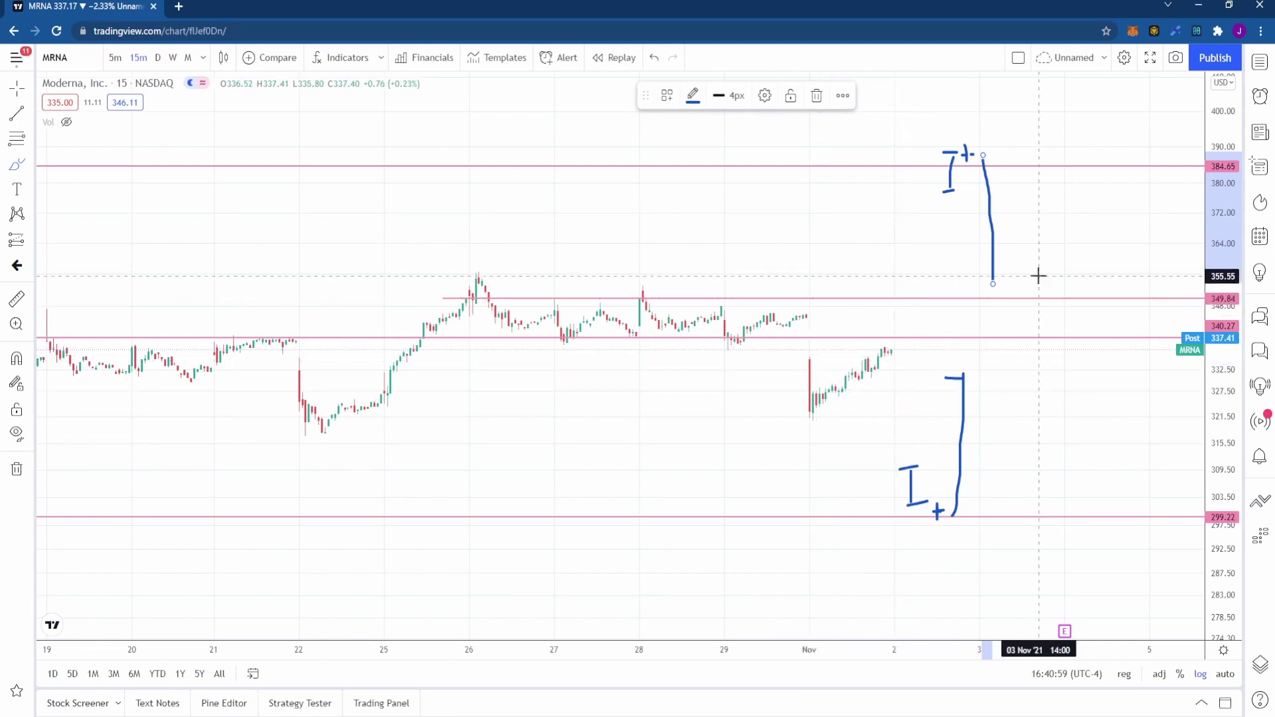
drag(946, 191, 967, 190)
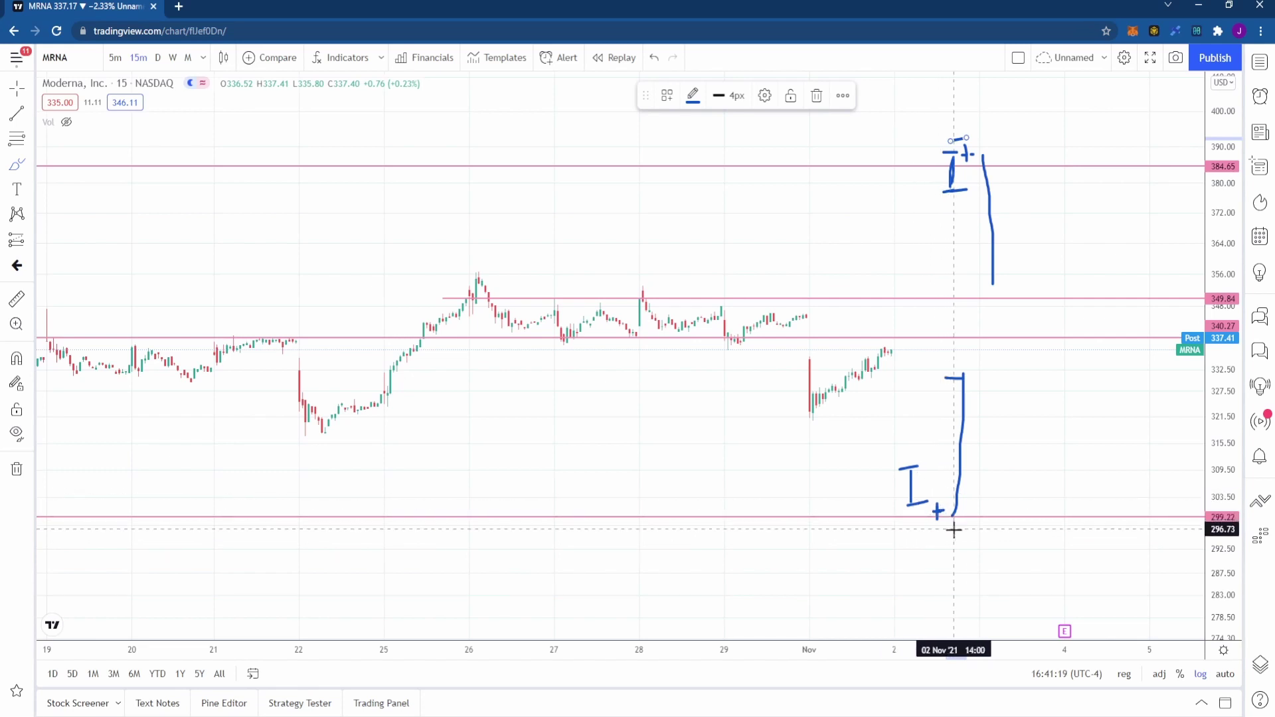
scroll(978, 178, down, 1)
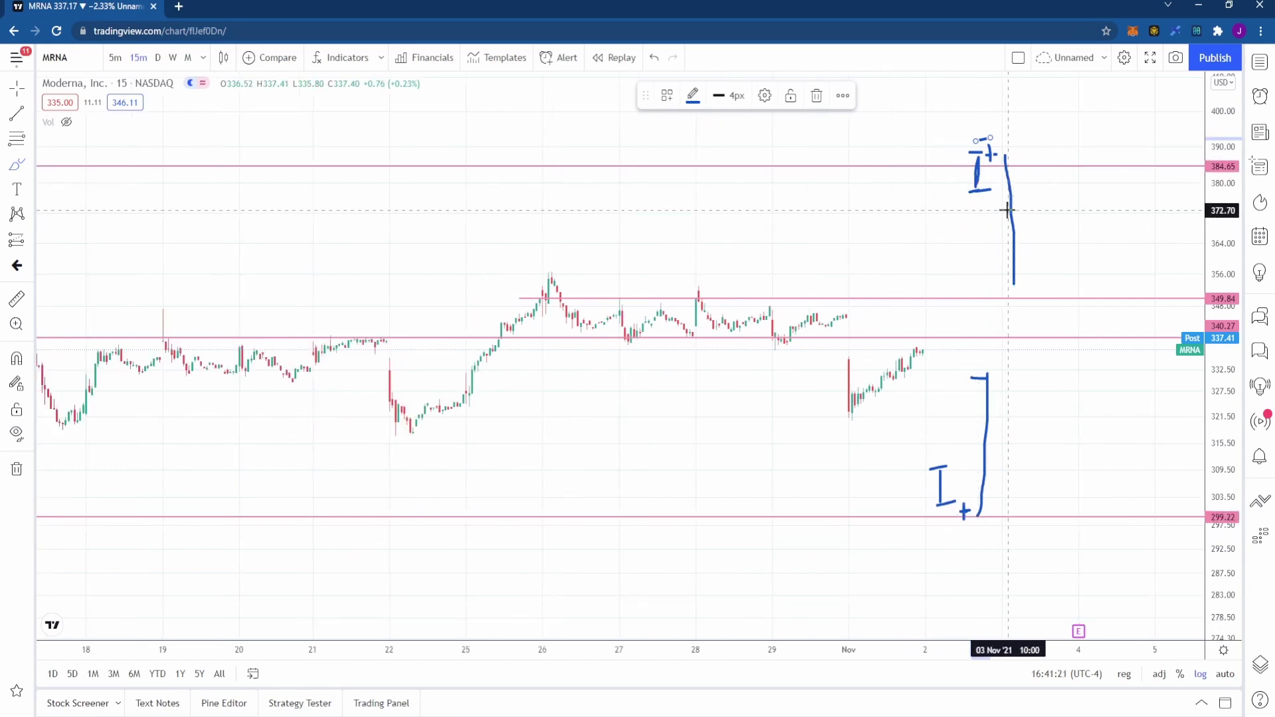